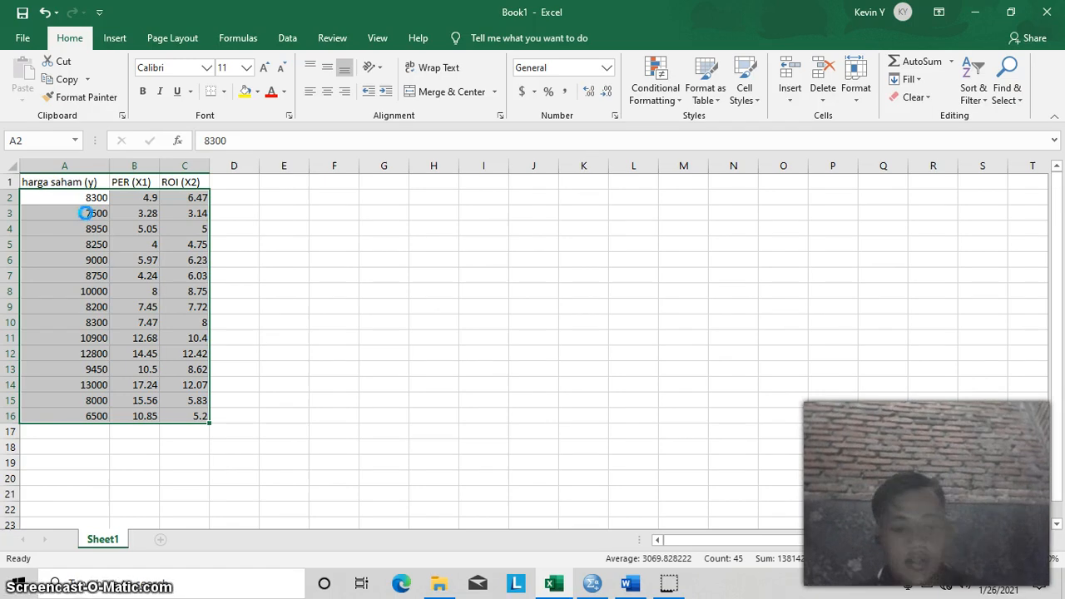
Copy the data in A2:C16 and paste it into the empty SPSS dataset, starting at the first cell
key(ctrl+c)
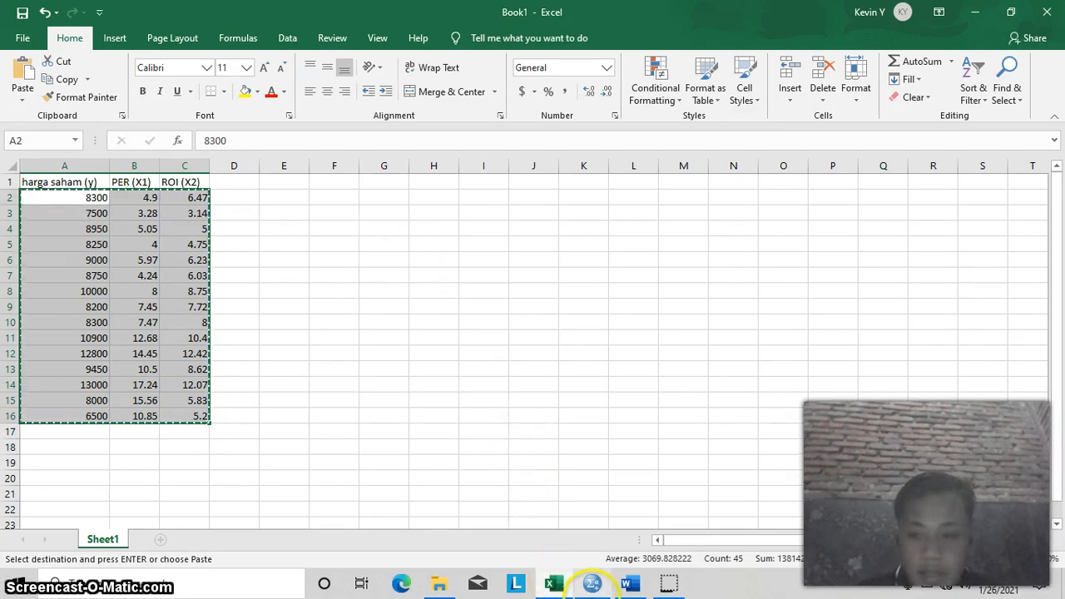
click(593, 582)
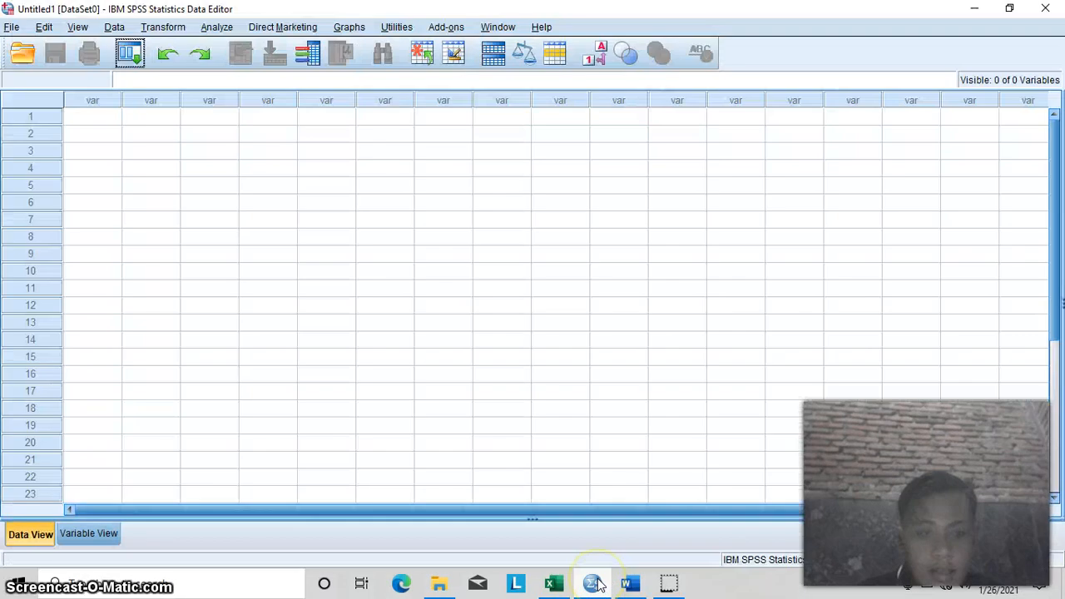
click(107, 116)
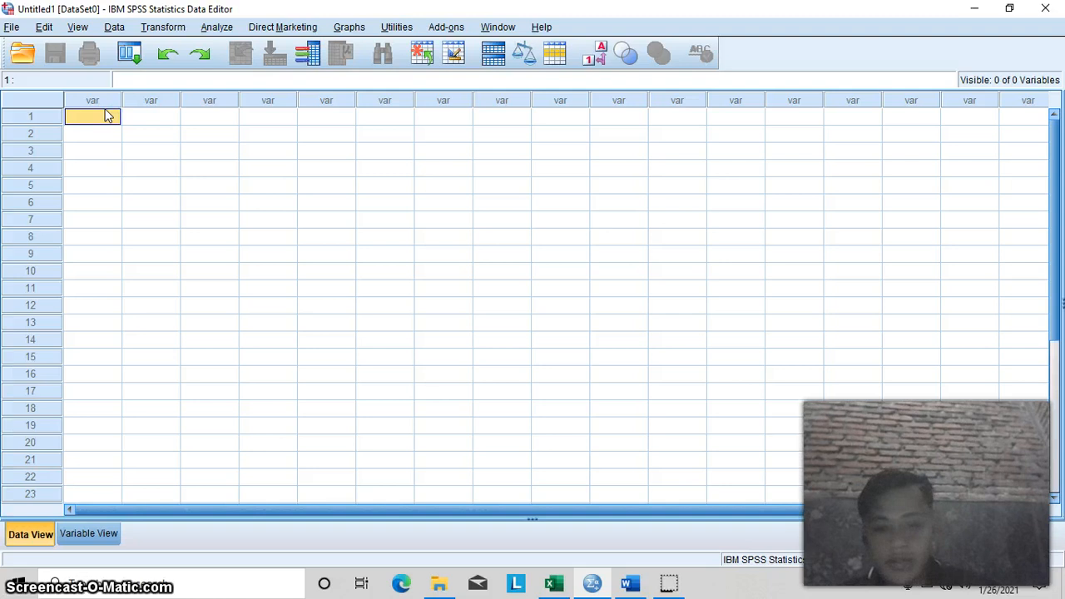
key(ctrl+v)
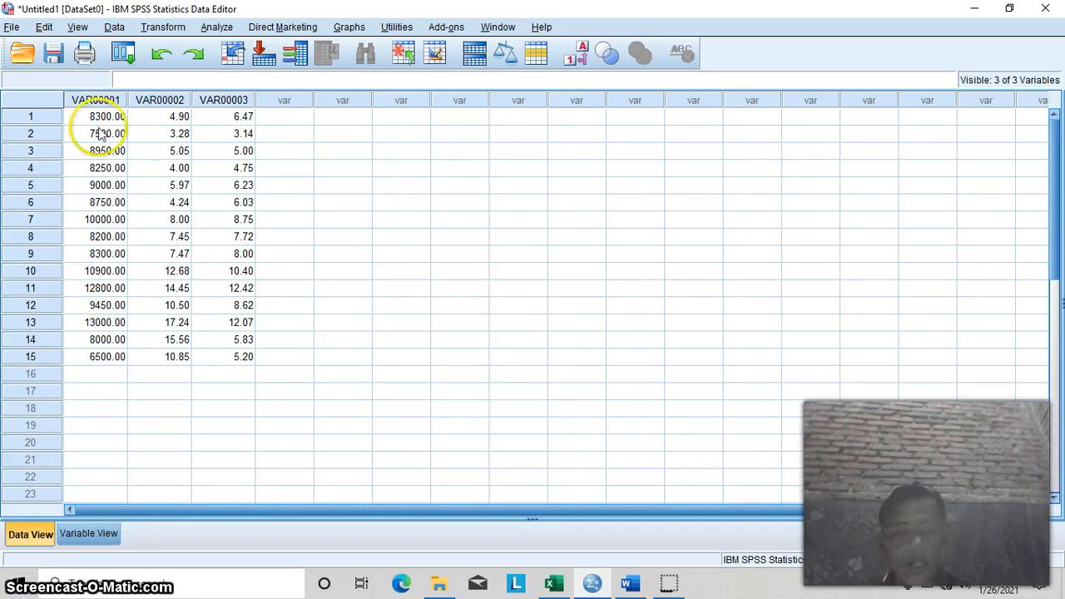
Rename the three variables as Y, X1 and X2 in Variable View
click(88, 534)
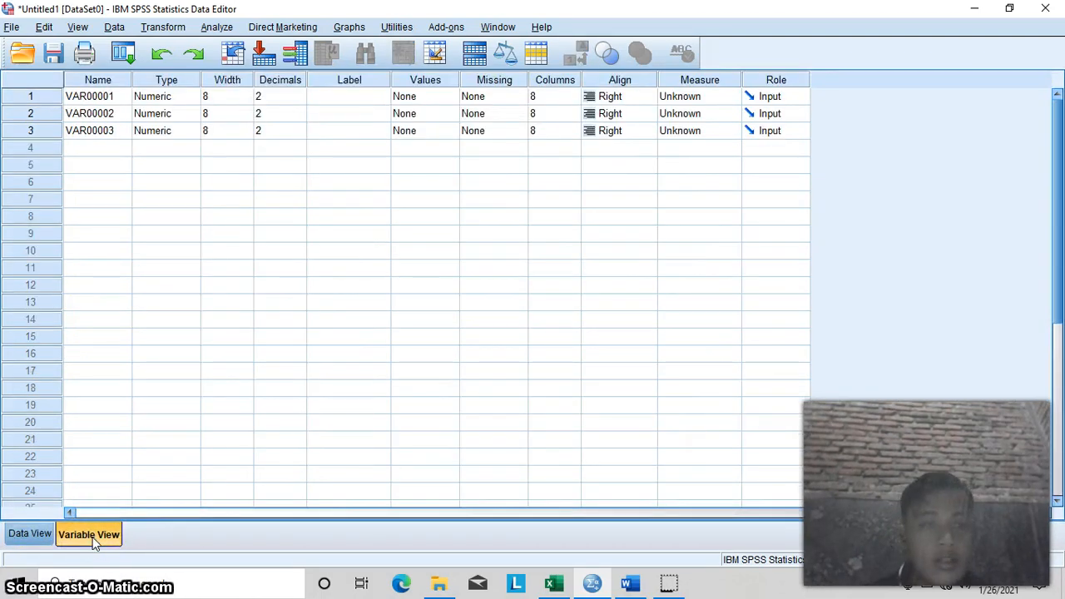
click(114, 97)
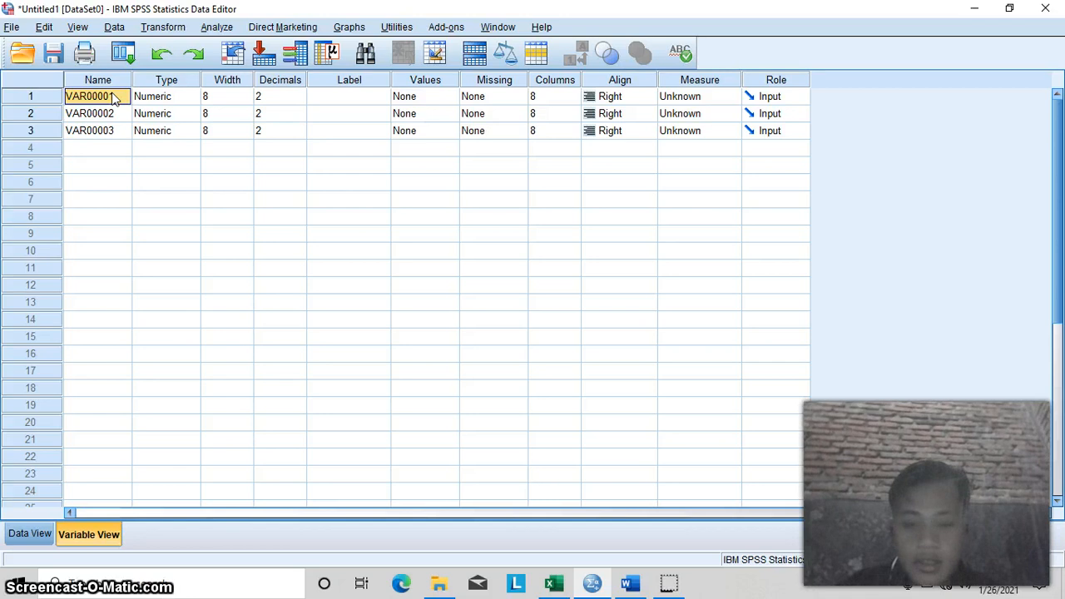
key(BackSpace)
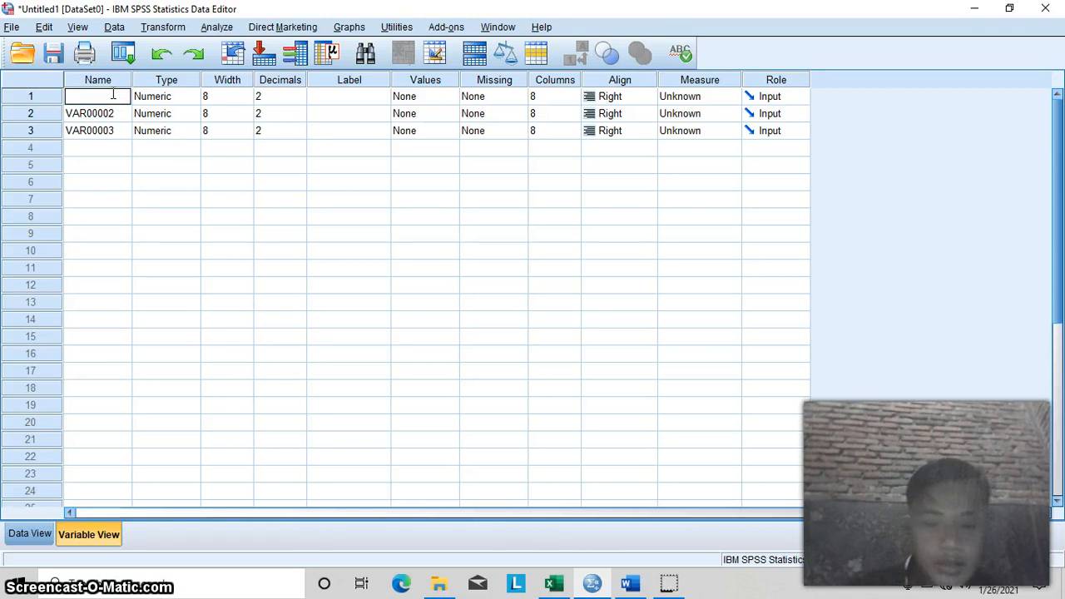
text(Y)
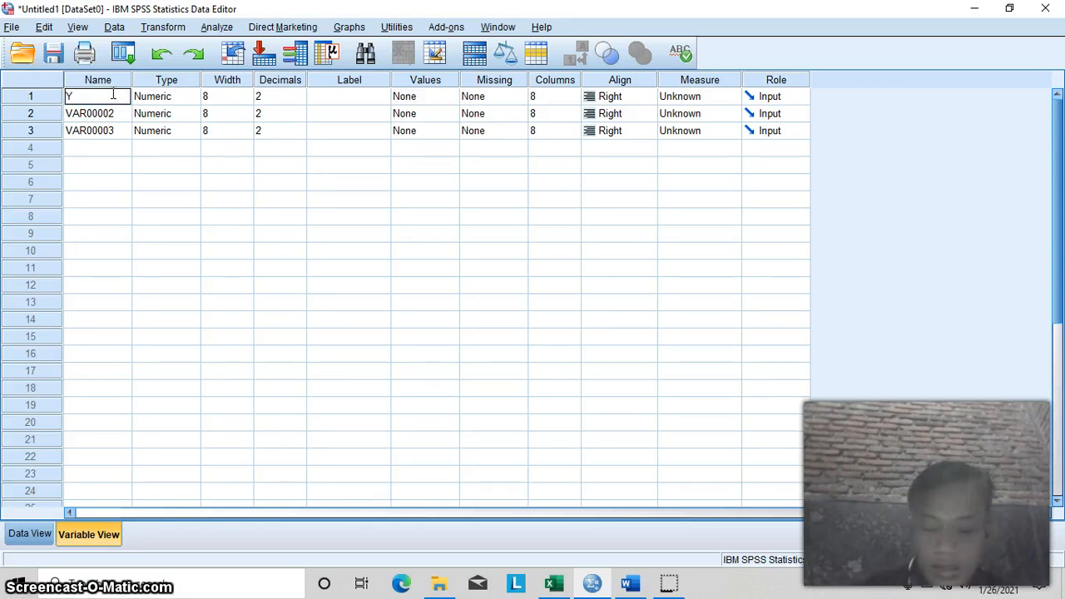
key(Return)
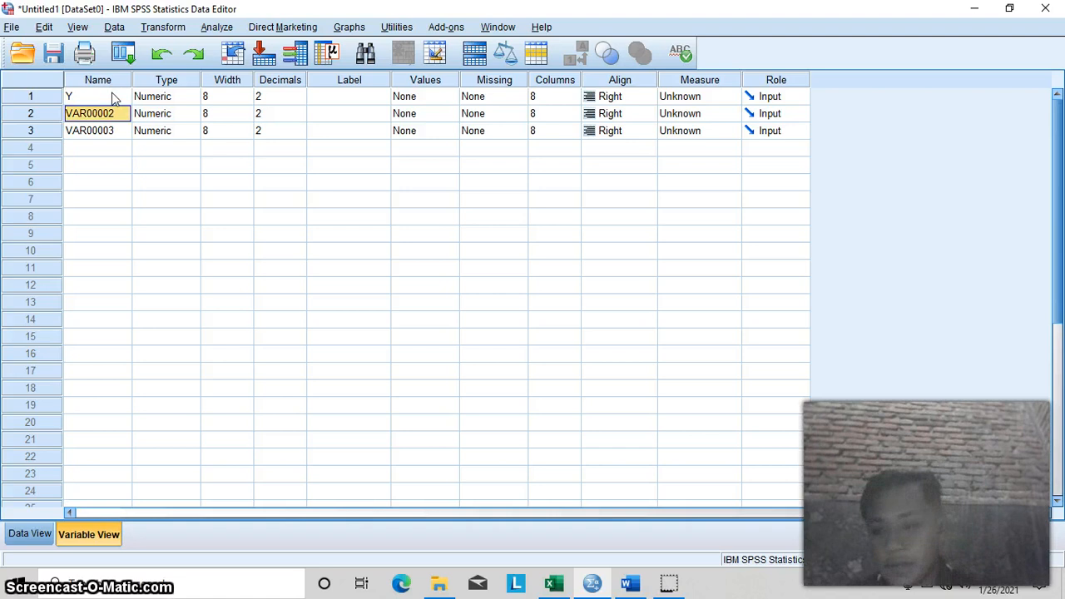
key(BackSpace)
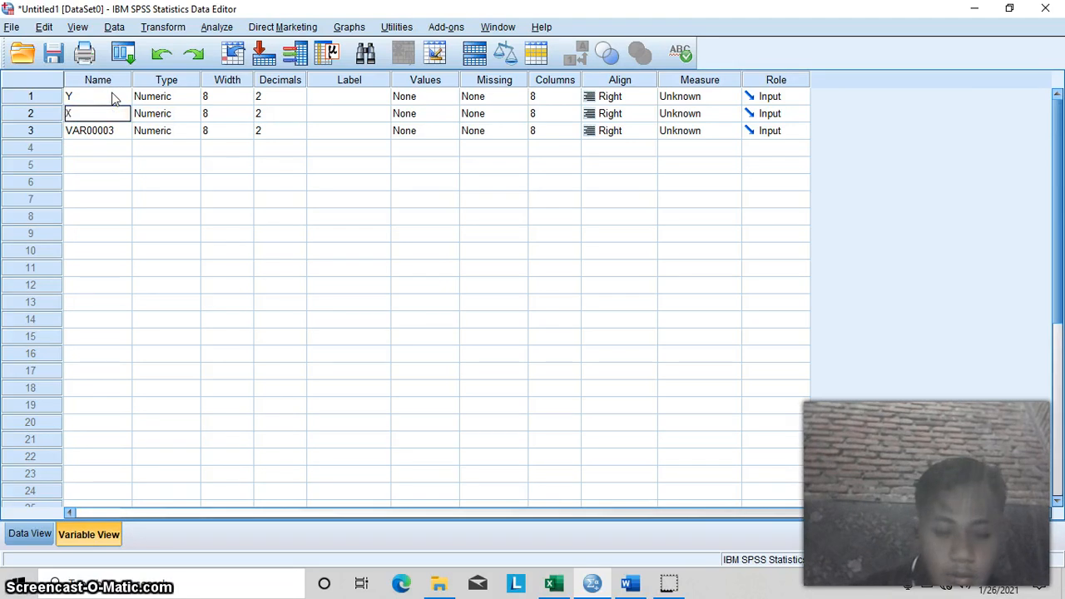
text(X1)
key(Return)
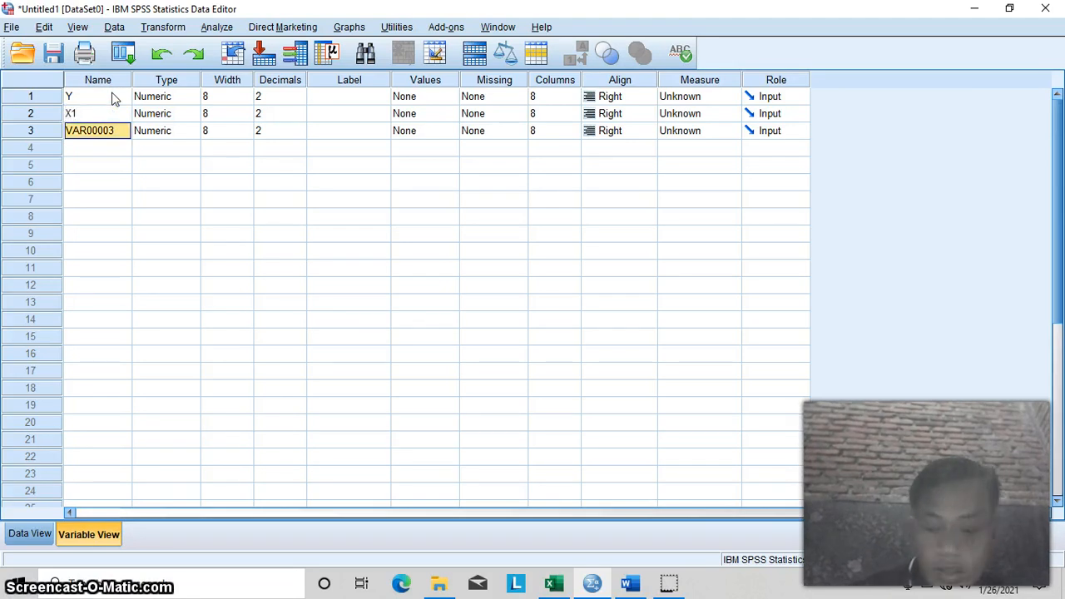
key(BackSpace)
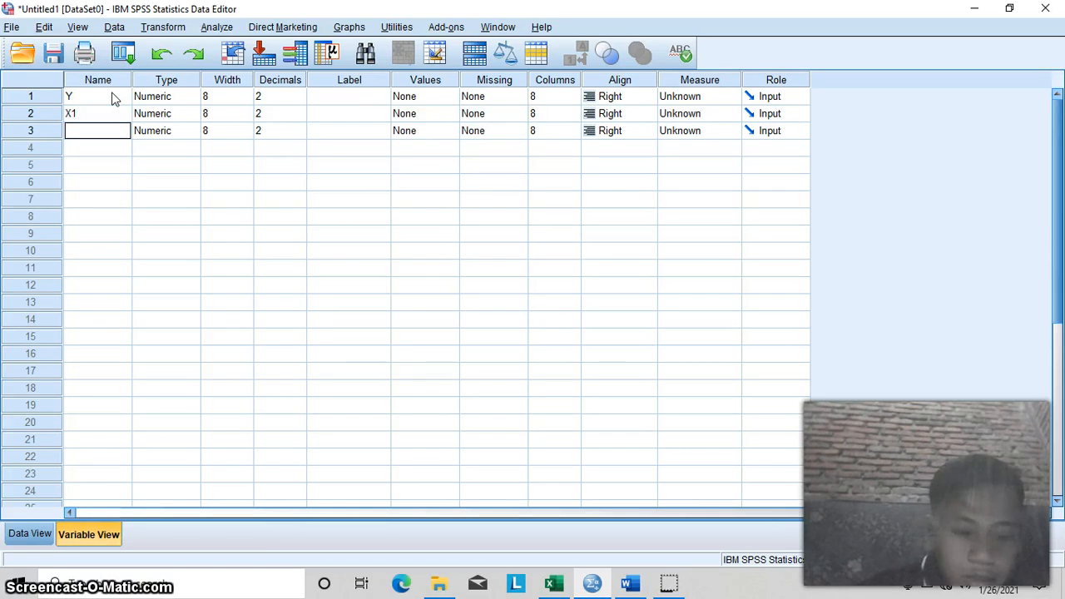
text(X2)
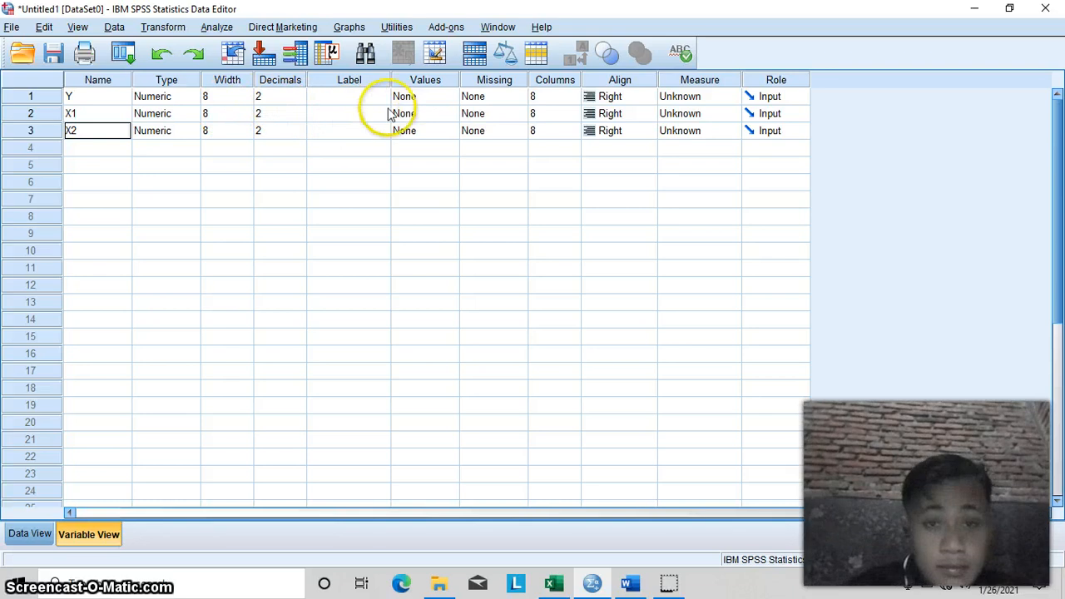
Enter the label "HARGA saham" for variable Y
click(422, 99)
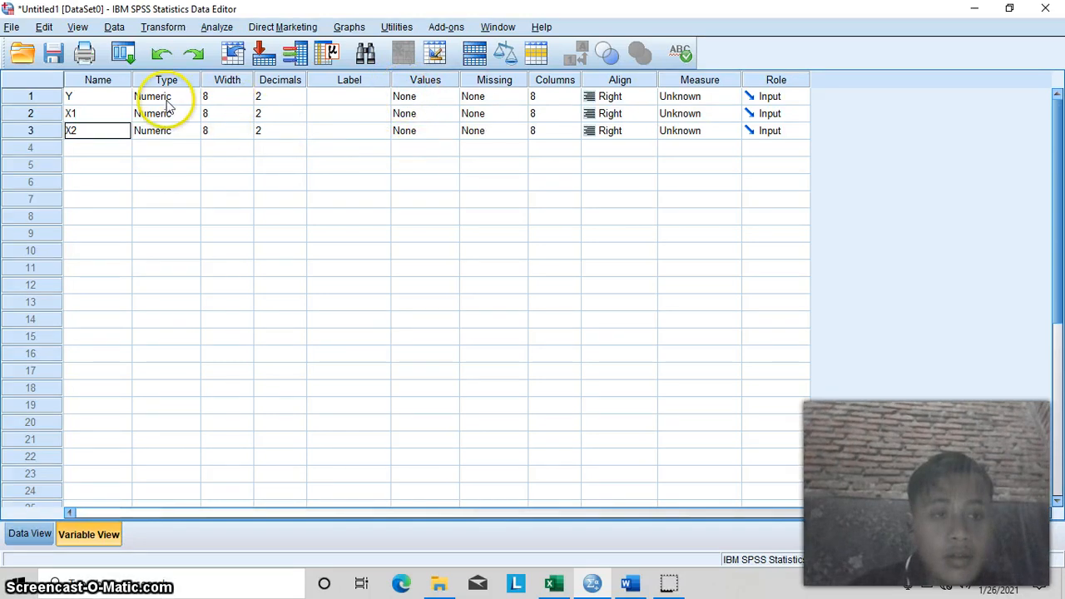
click(167, 98)
click(324, 99)
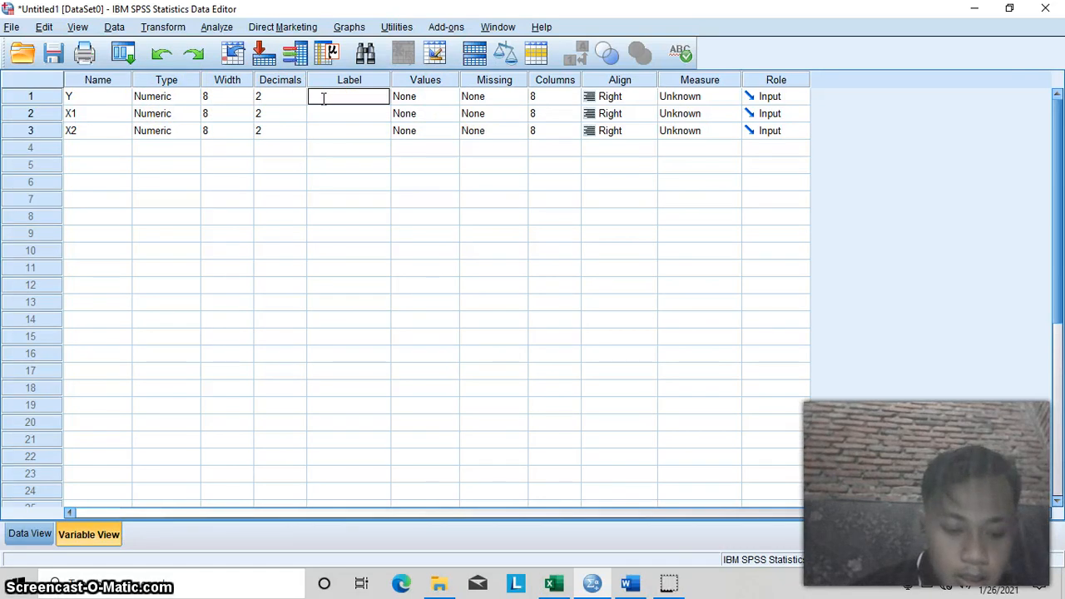
text(HARGA)
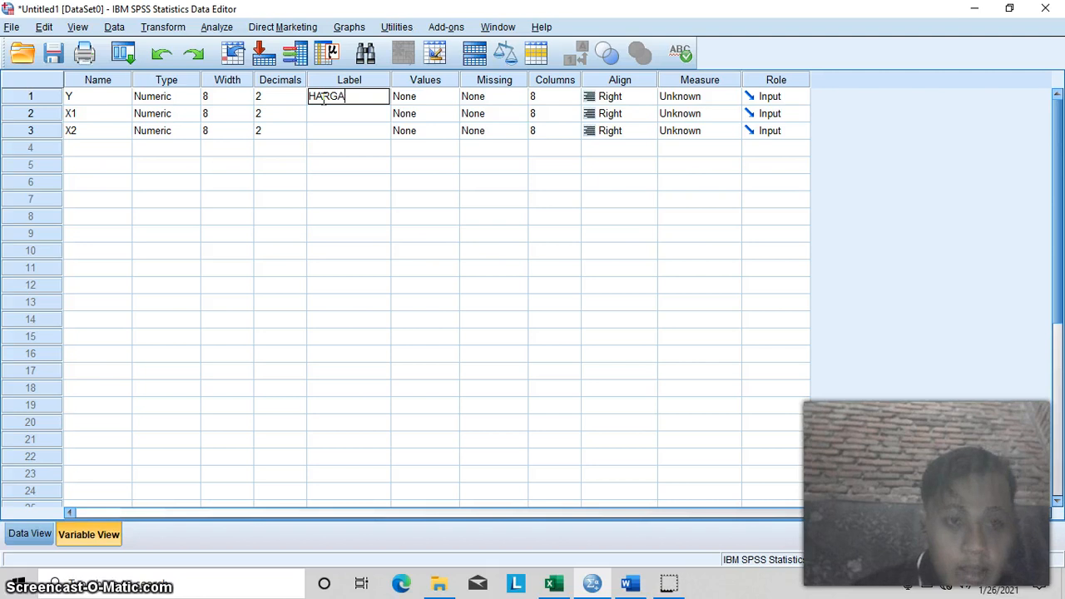
key(Caps_Lock)
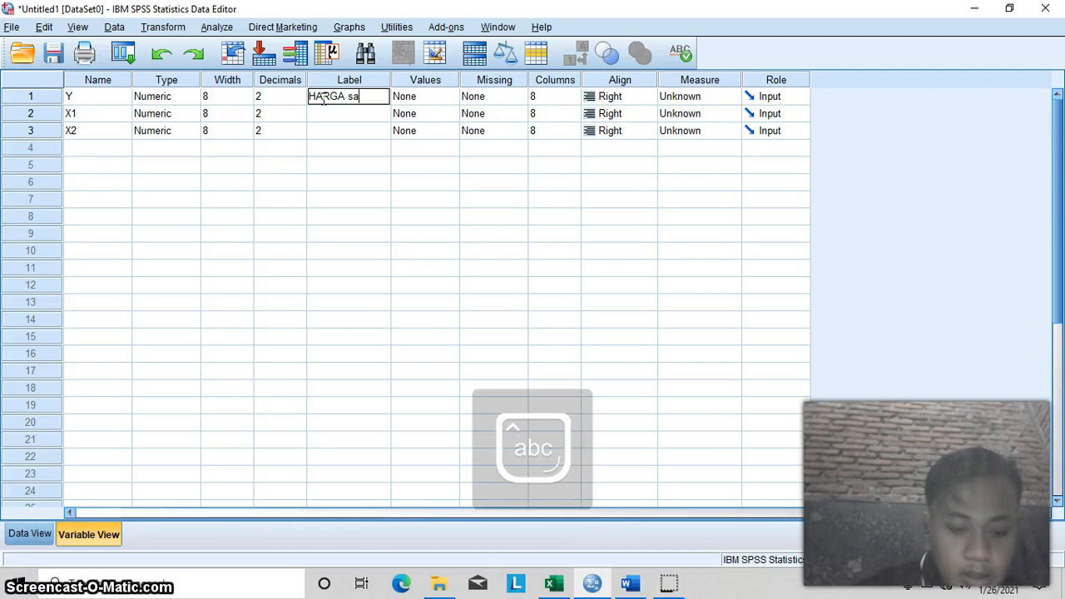
text(saham)
key(Return)
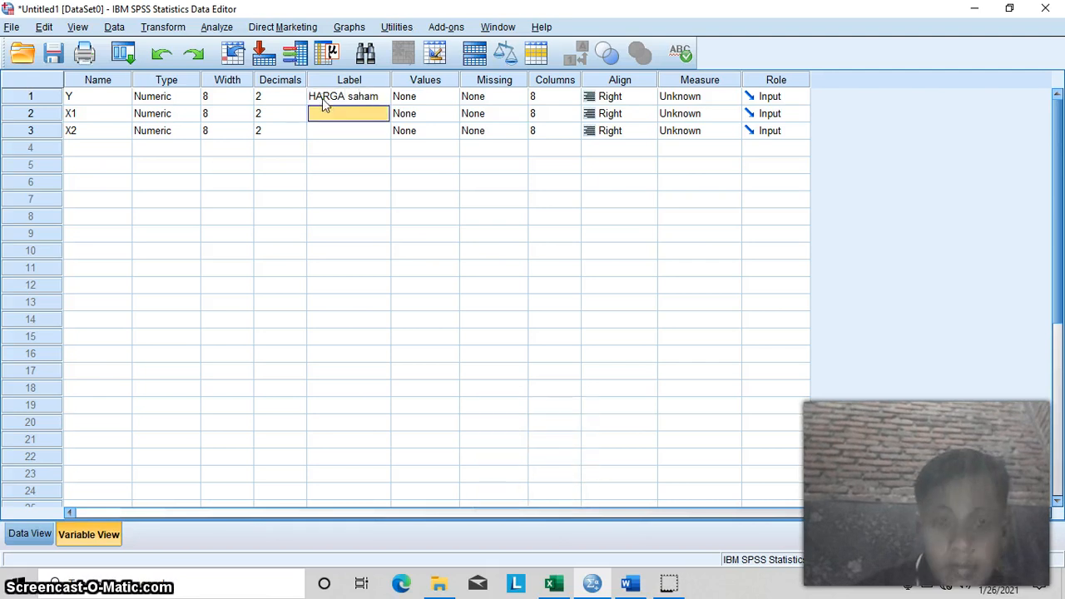
Correct the label of variable Y to the all-lowercase text "harga saham"
click(330, 100)
click(345, 96)
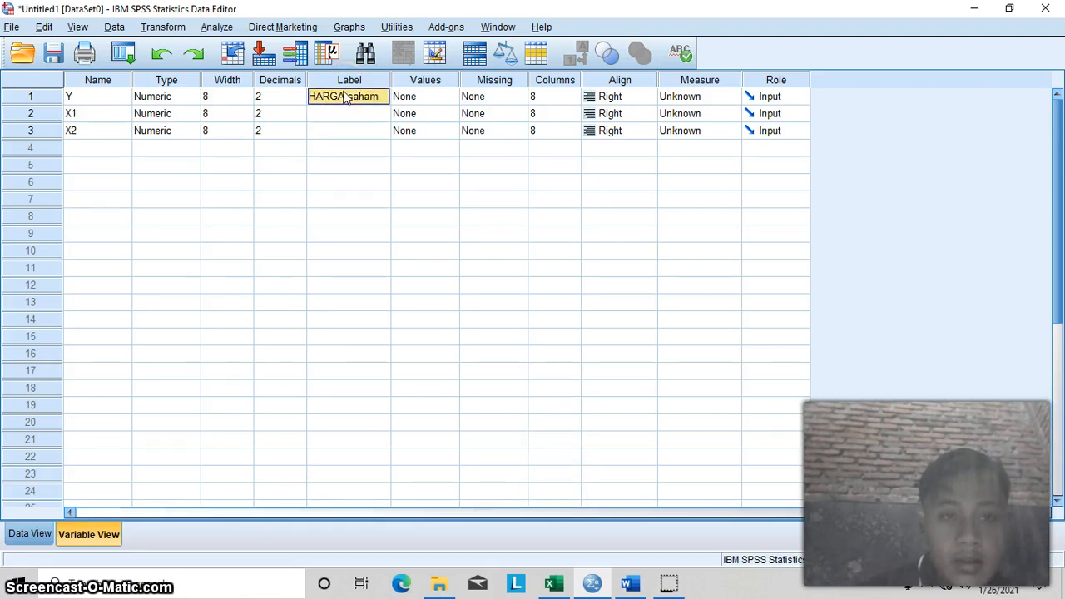
double_click(346, 97)
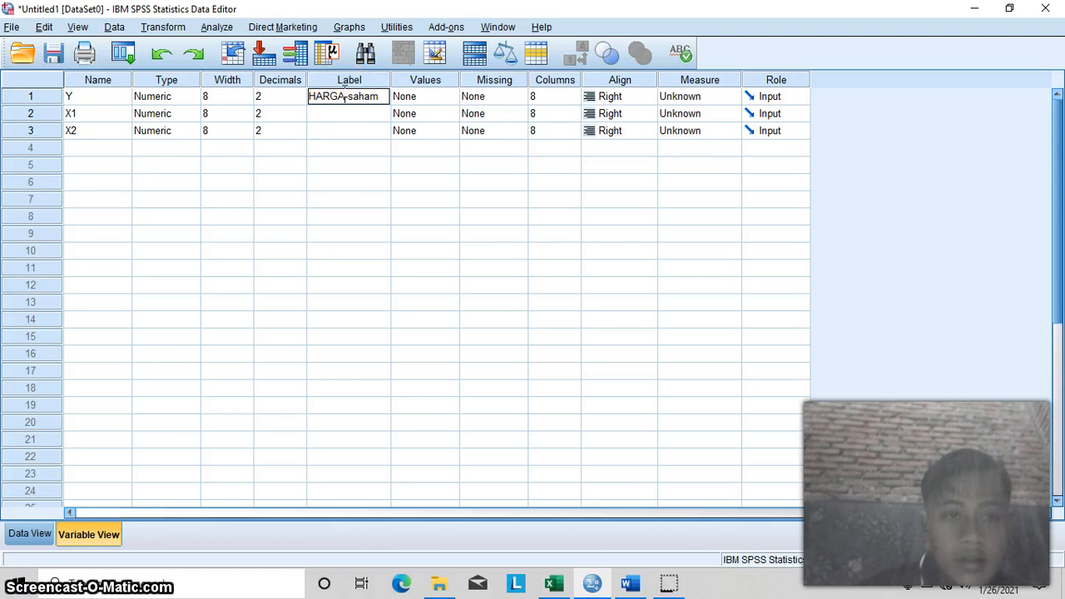
key(BackSpace)
key(BackSpace)
key(BackSpace)
key(BackSpace)
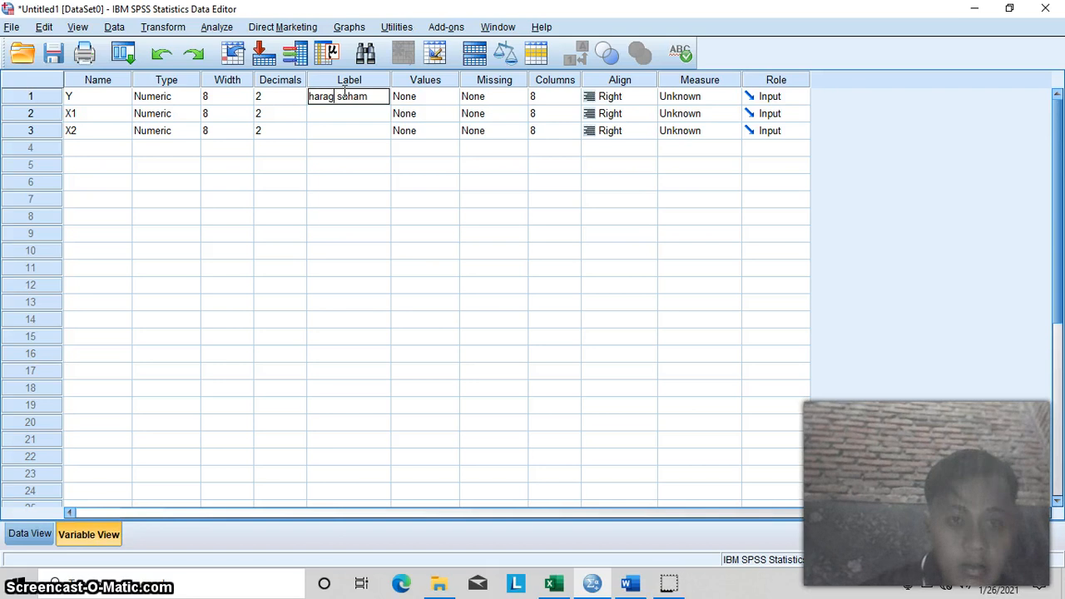
text(harag)
key(BackSpace)
key(BackSpace)
key(BackSpace)
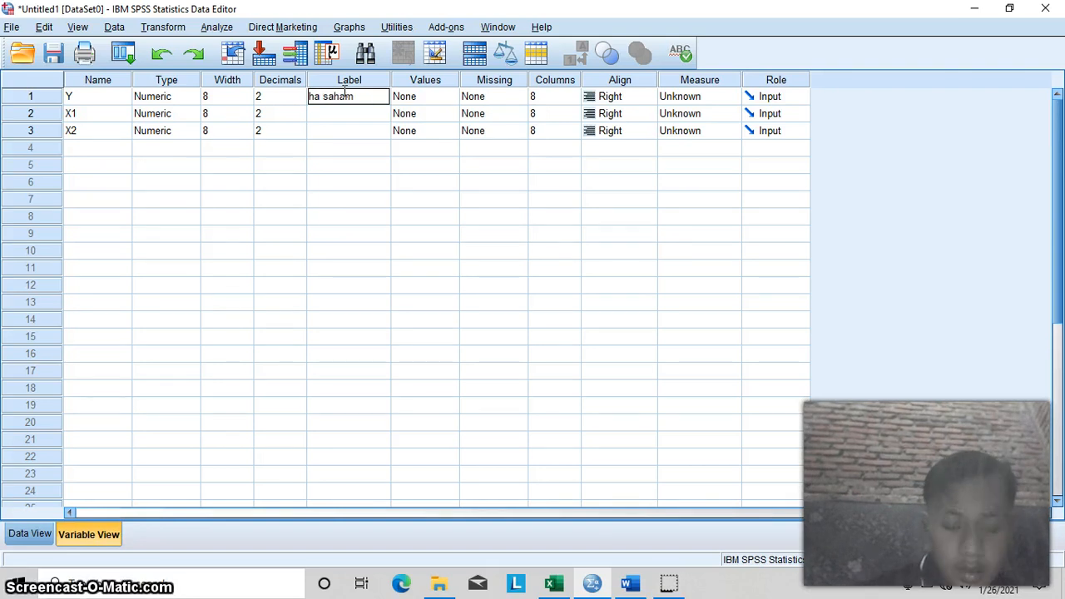
key(Return)
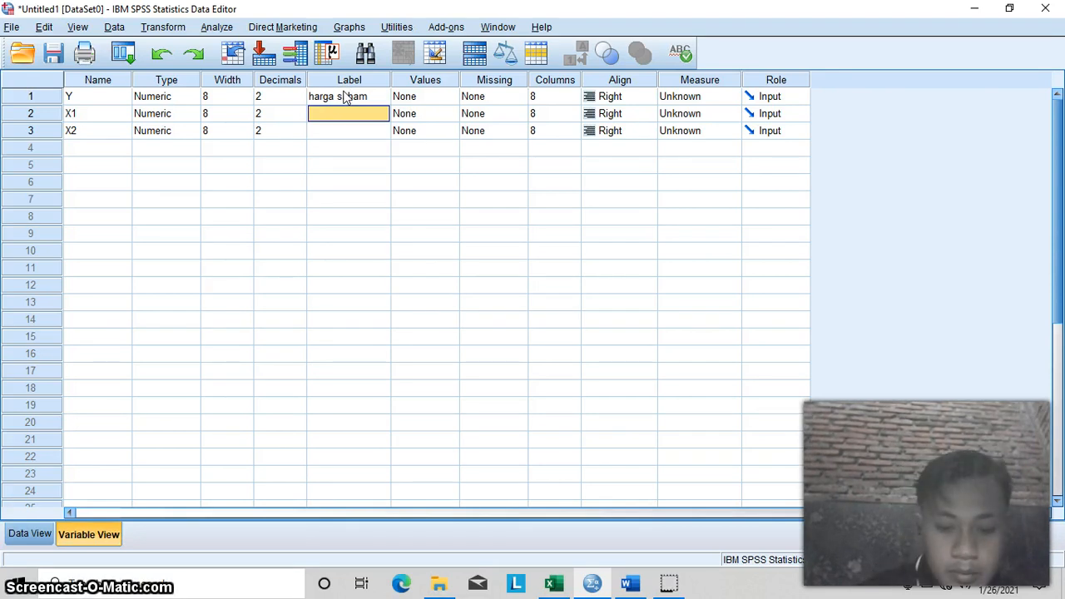
Label variable X1 as PER and variable X2 as ROQ
text(o)
key(BackSpace)
key(Caps_Lock)
text(O)
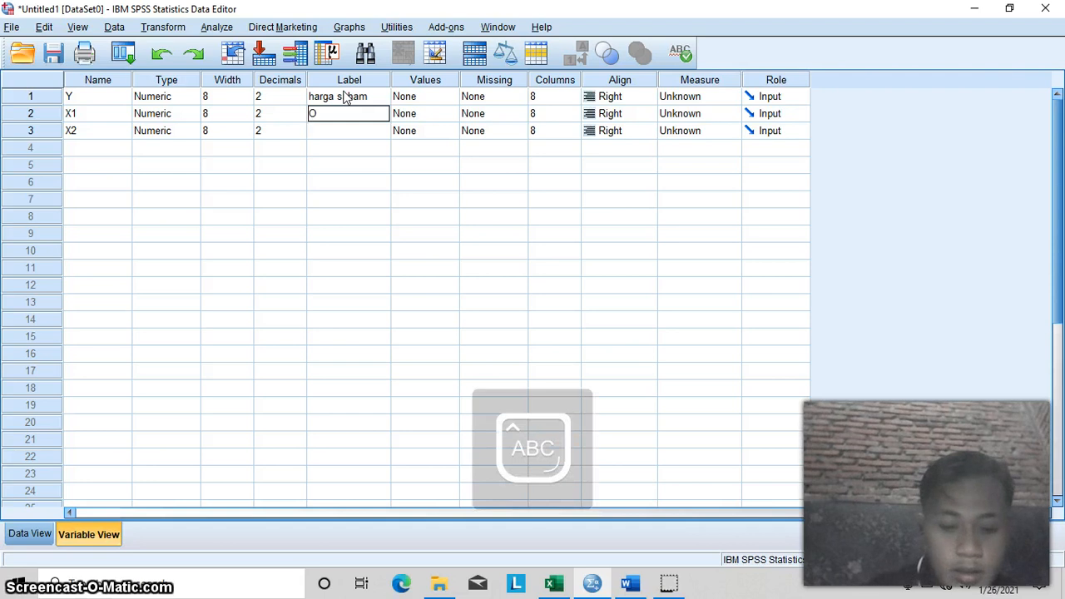
key(BackSpace)
text(PER)
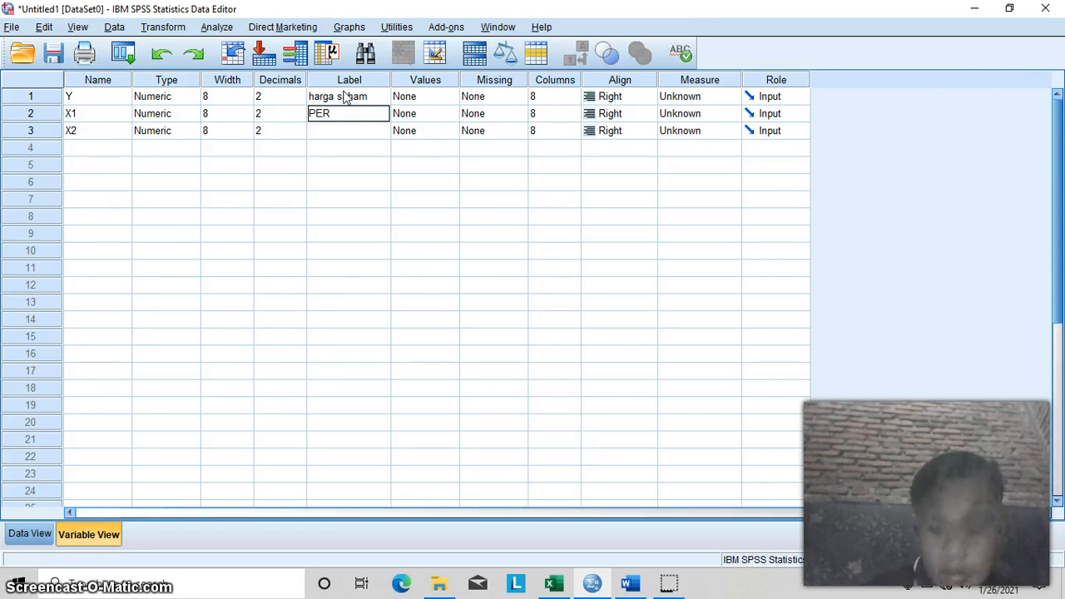
key(Return)
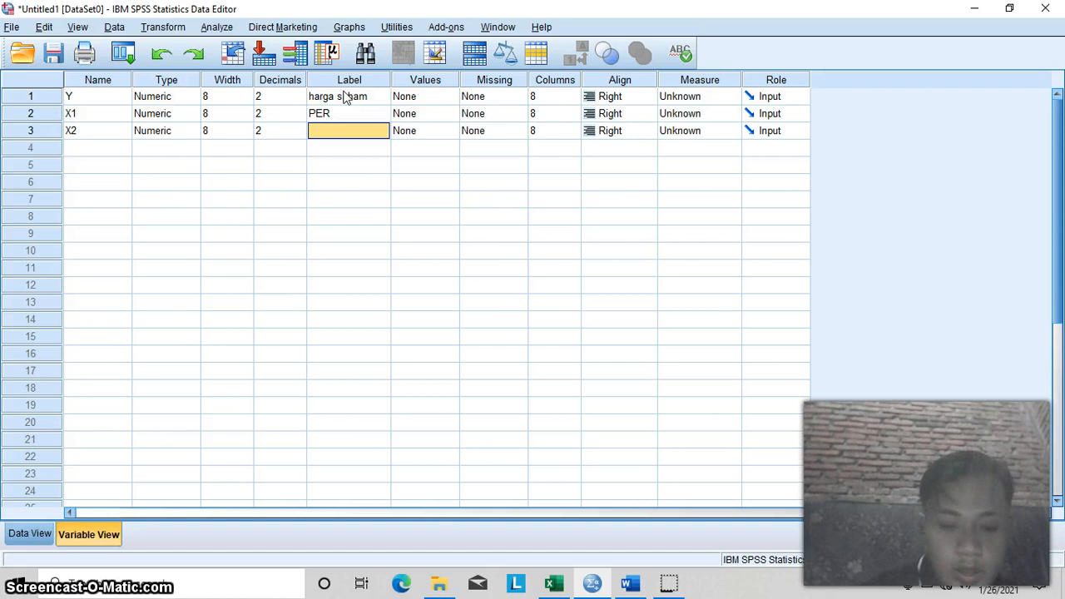
text(ROQ)
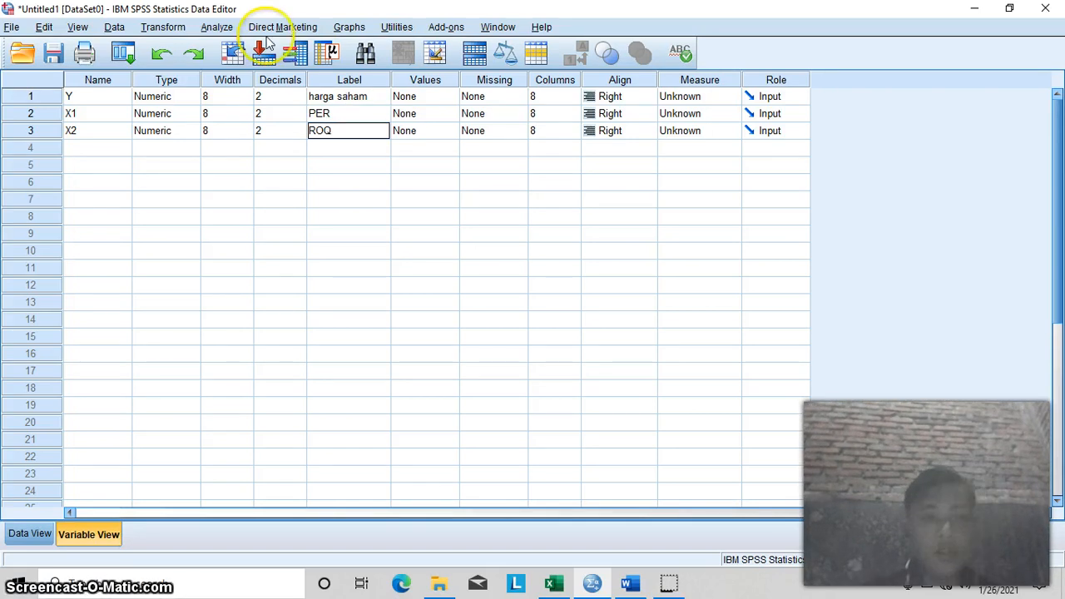
Start a Linear Regression analysis and assign harga saham [Y] as the dependent variable
click(216, 29)
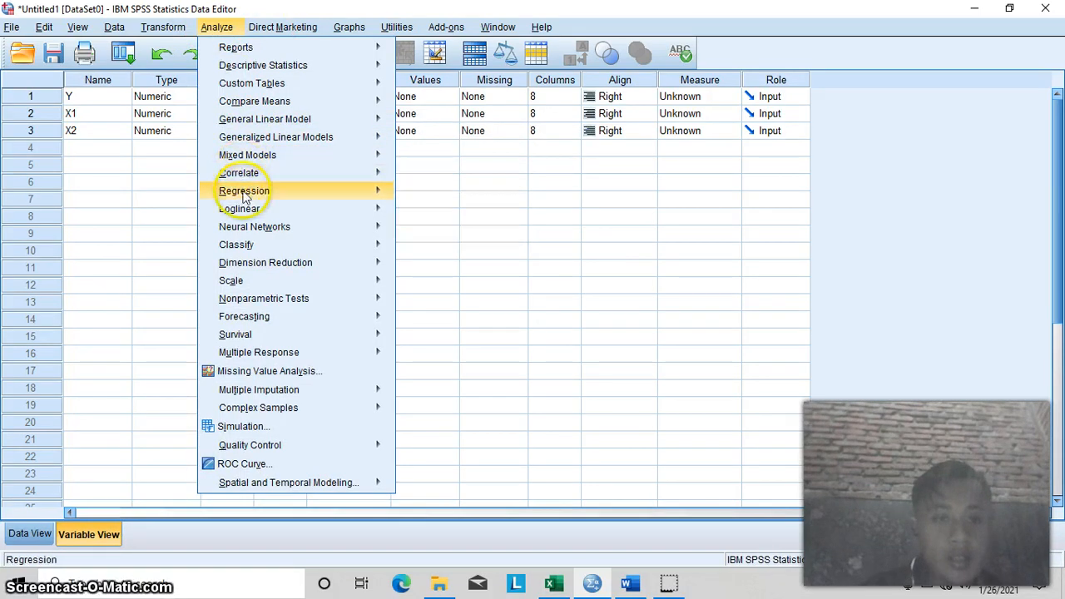
mouse_move(254, 190)
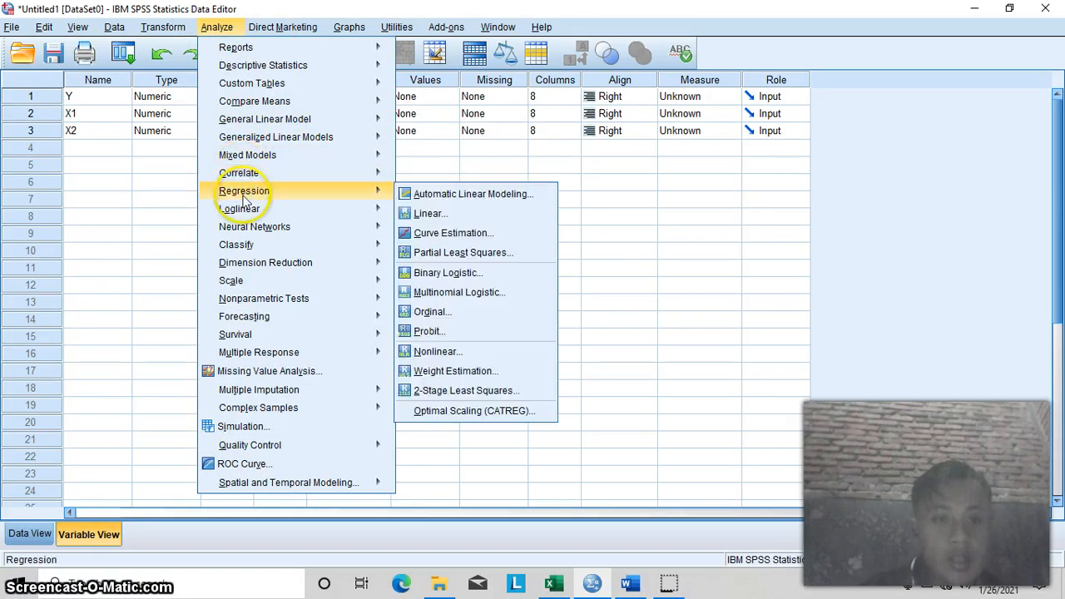
click(440, 219)
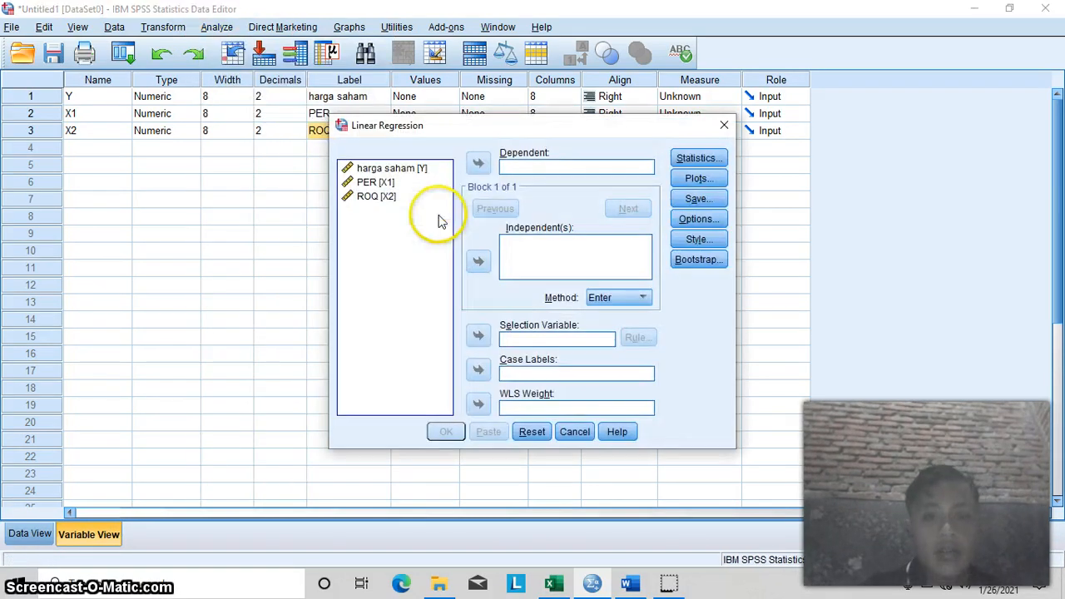
click(412, 169)
click(479, 164)
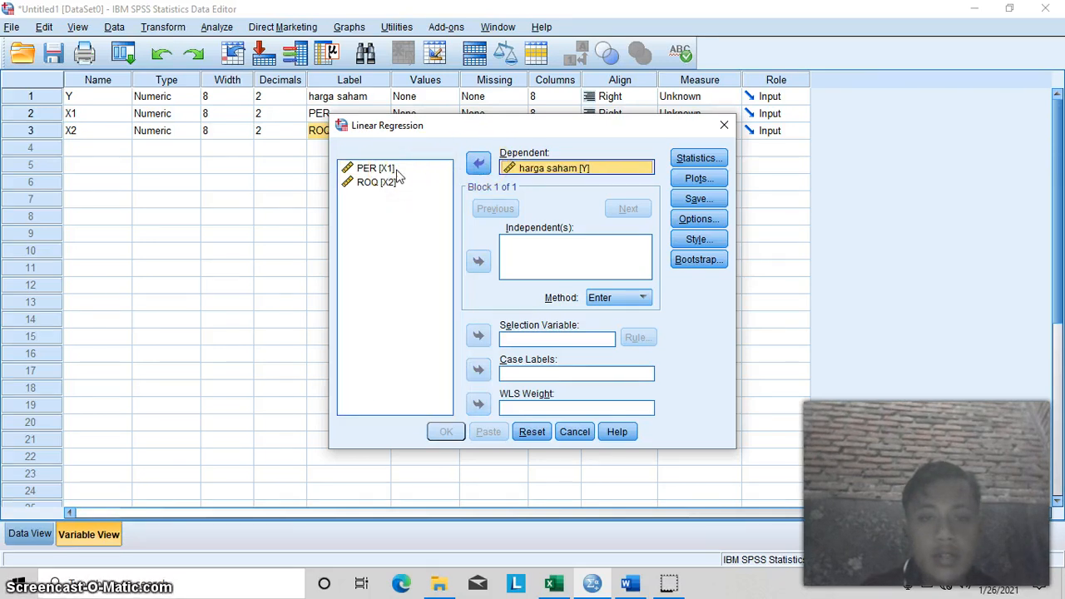
Add PER [X1] and ROQ [X2] as the independent variables of the regression
click(396, 170)
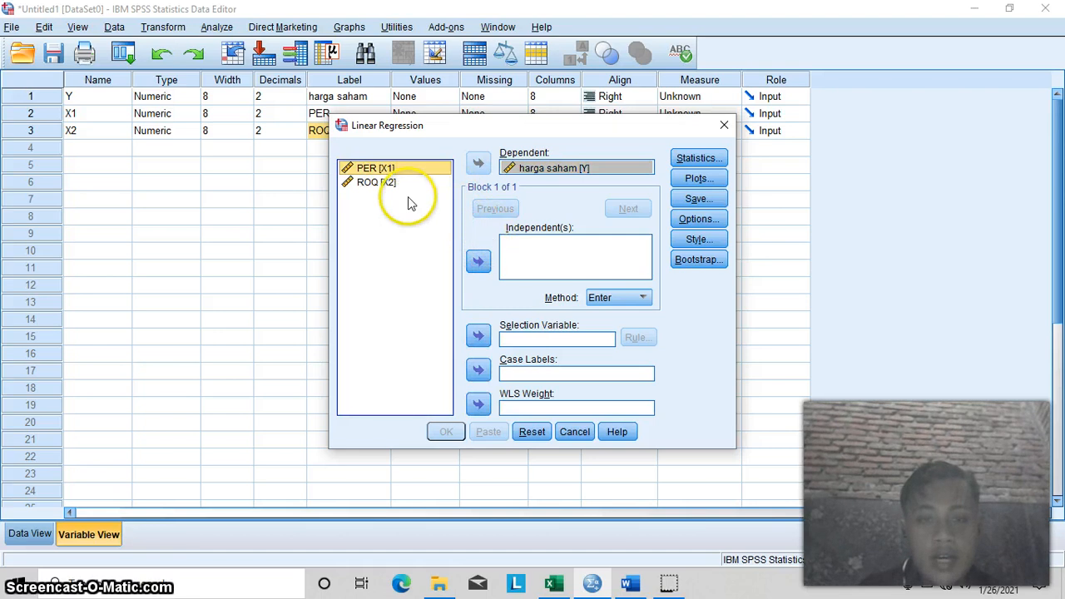
click(480, 261)
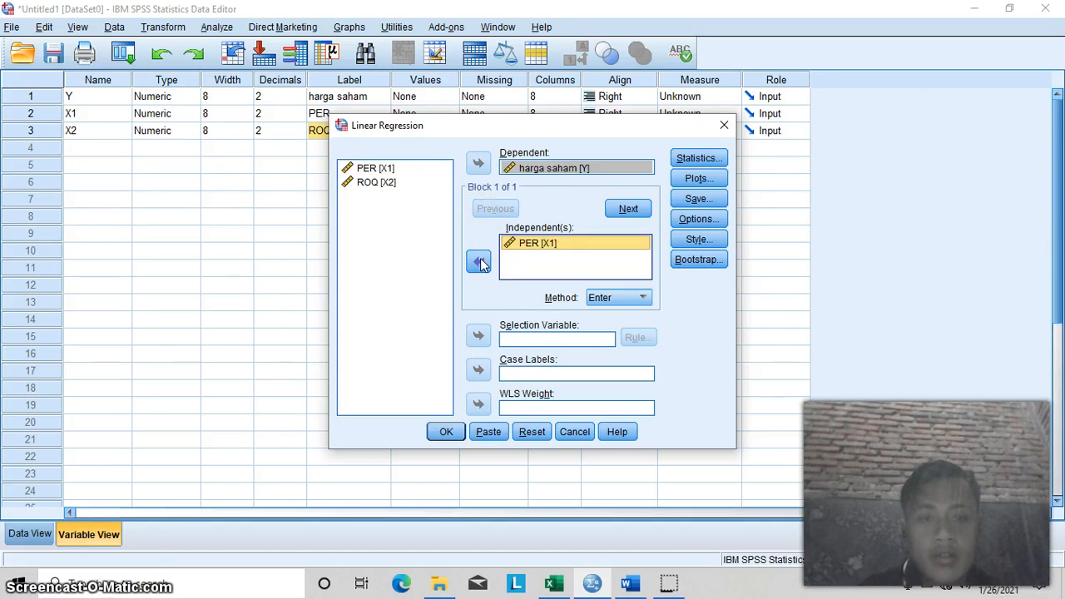
click(385, 185)
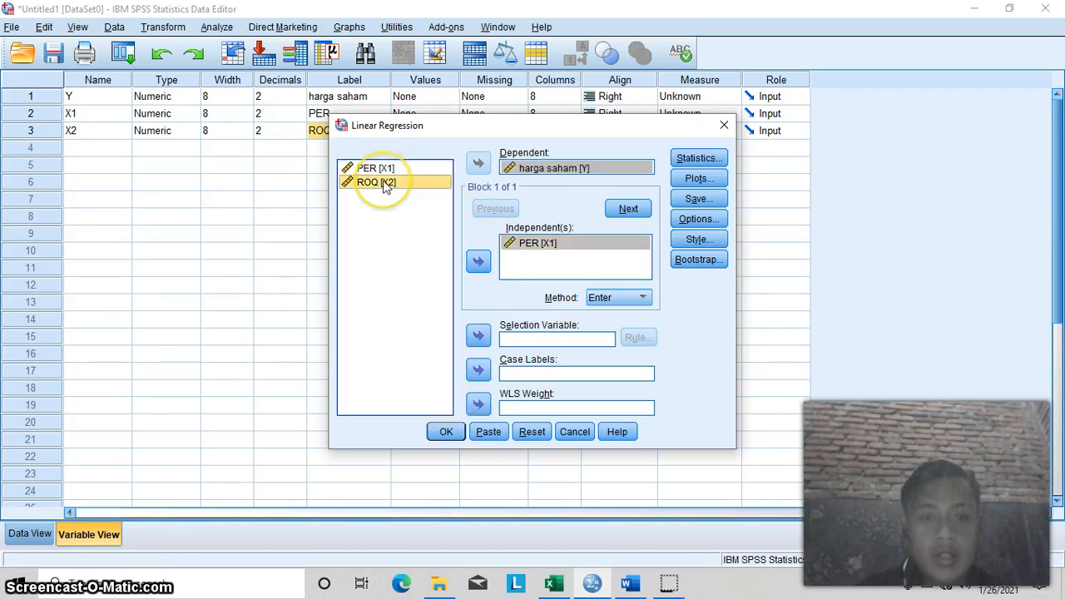
click(479, 263)
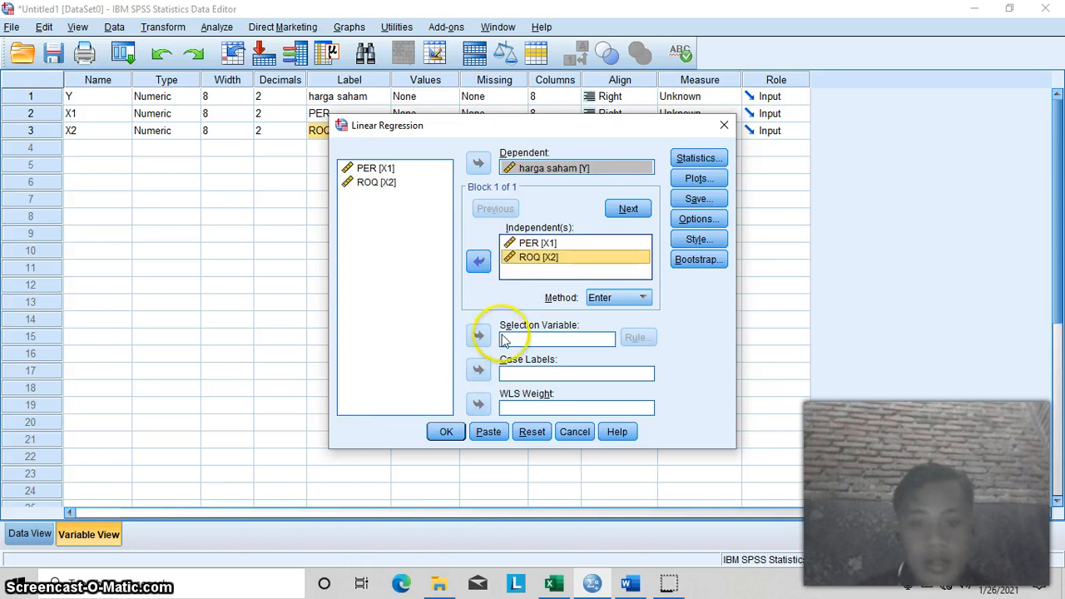
Run the linear regression and review its Model Summary, ANOVA and Coefficients output tables
click(446, 432)
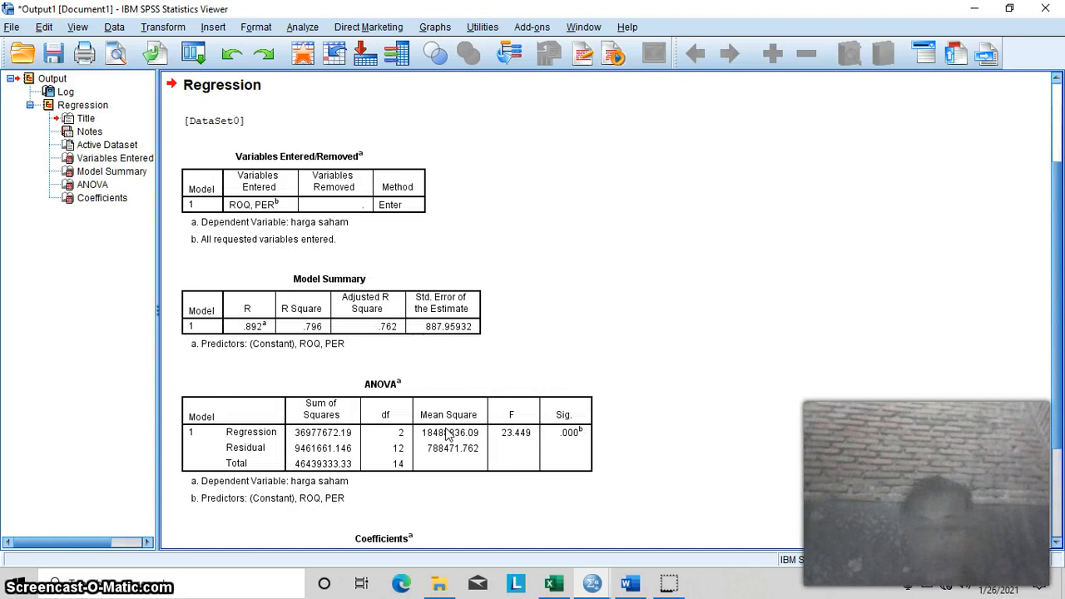
click(448, 434)
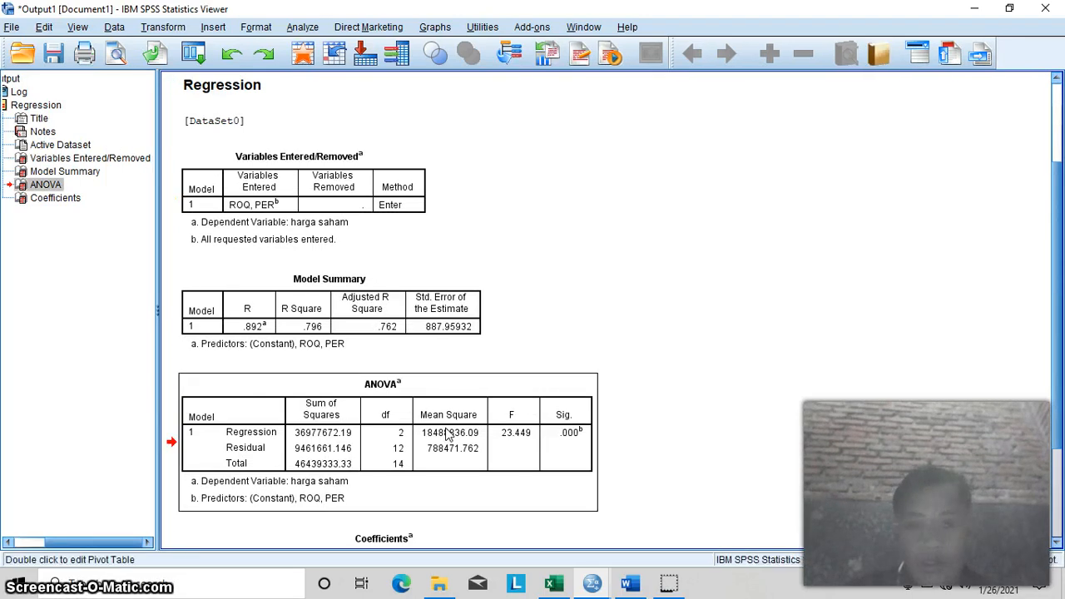
scroll(447, 435, down, 3)
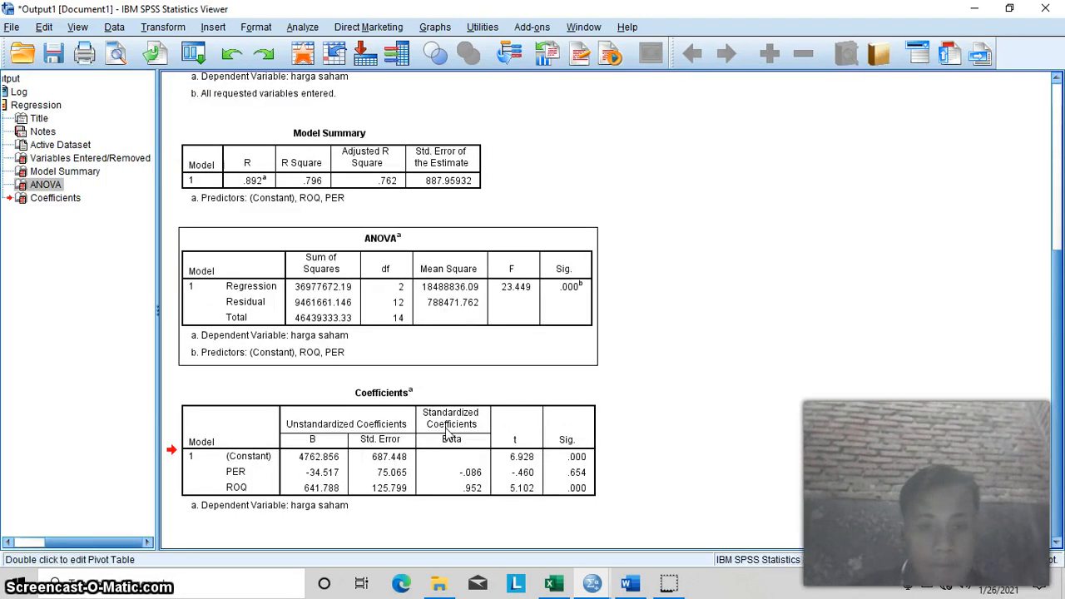
key(Up)
key(Up)
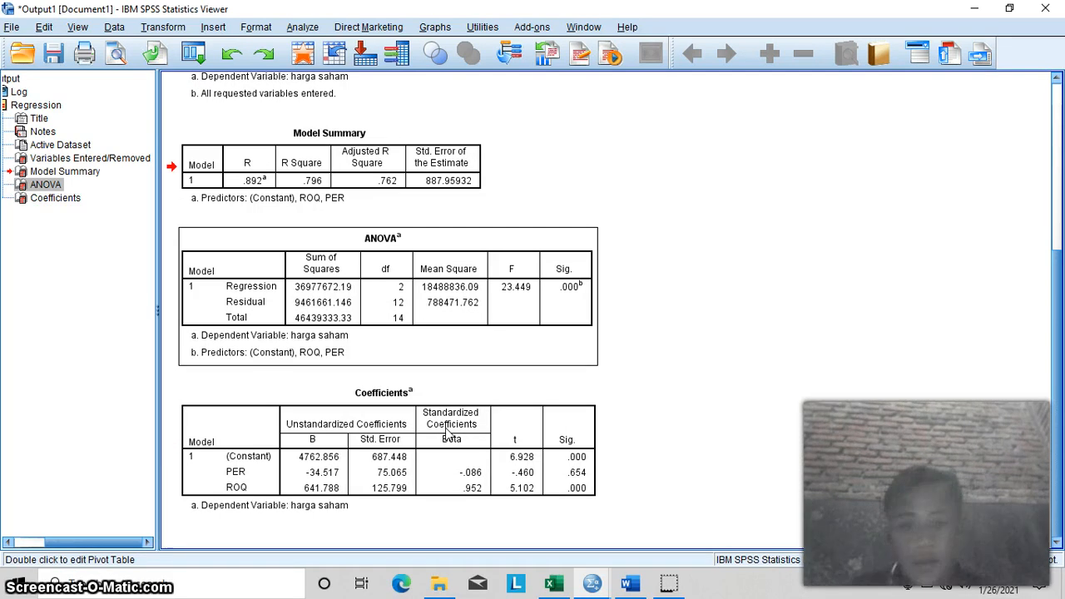
click(474, 434)
click(360, 379)
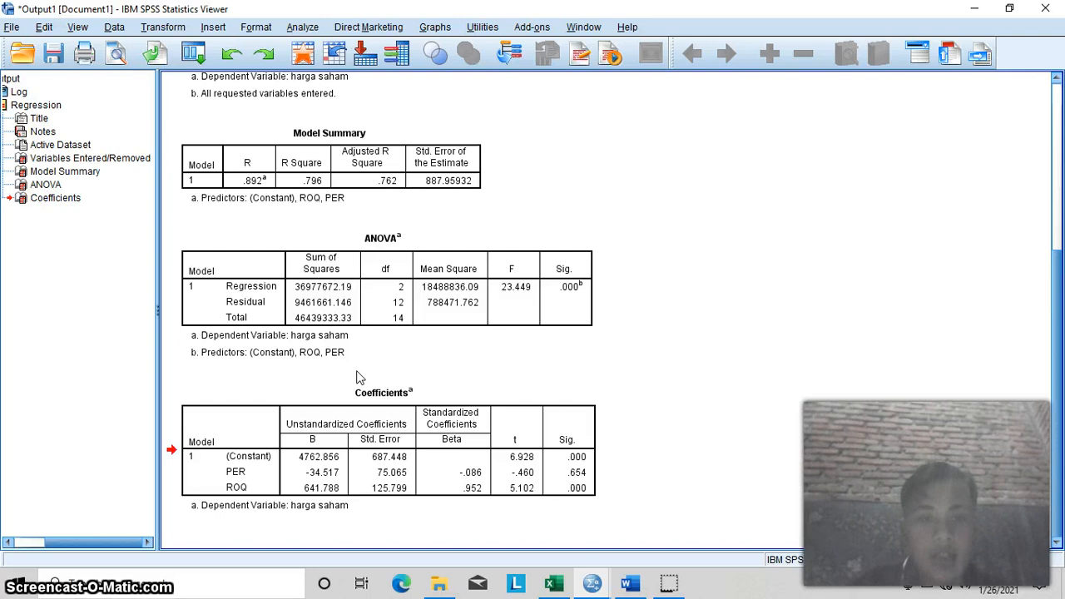
click(463, 416)
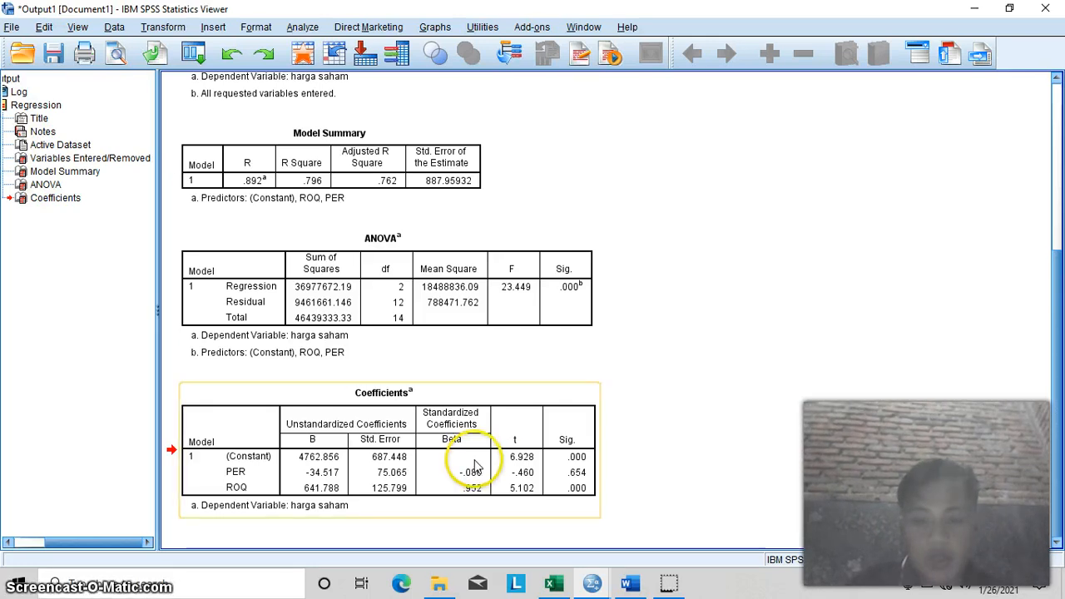
Switch to the Word document Penjelasan Uji Regresi Linier Berganda (UAS) and read the hypotheses, significance level and t-test decision criteria
click(631, 587)
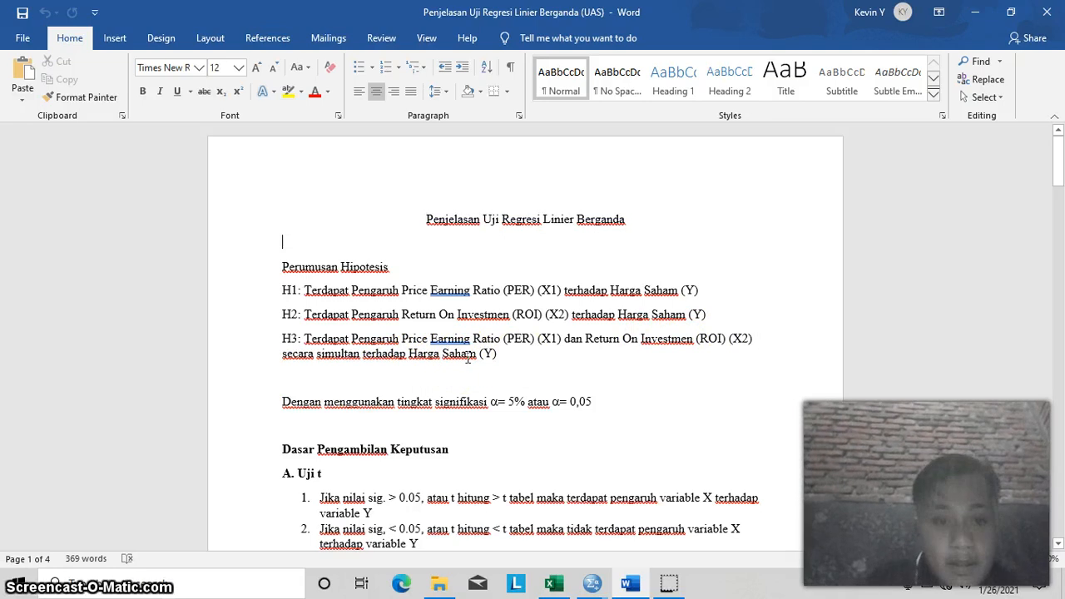
key(Down)
key(Down)
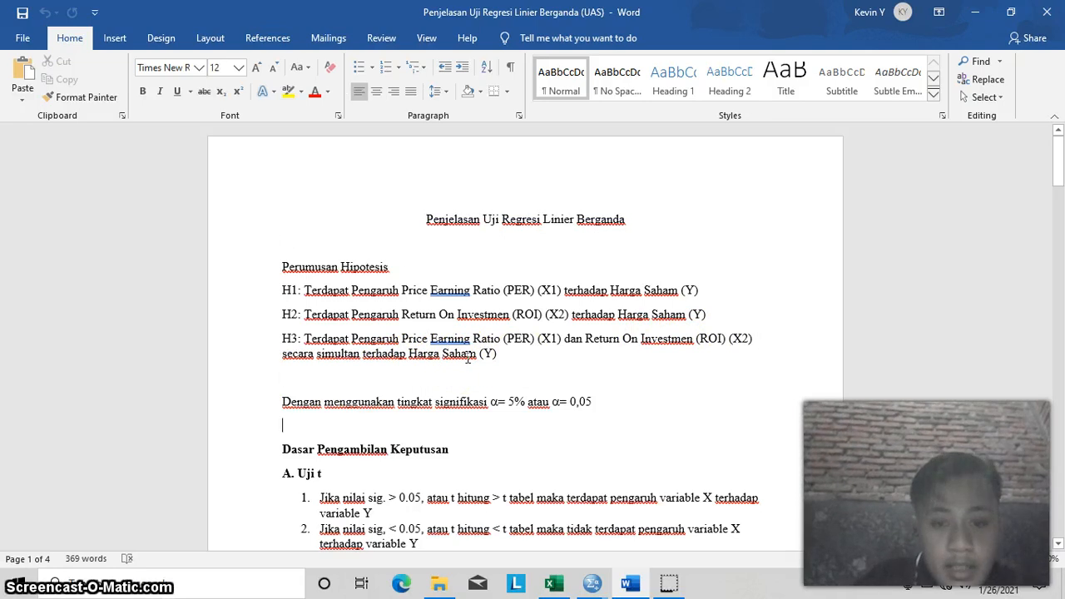
key(Down)
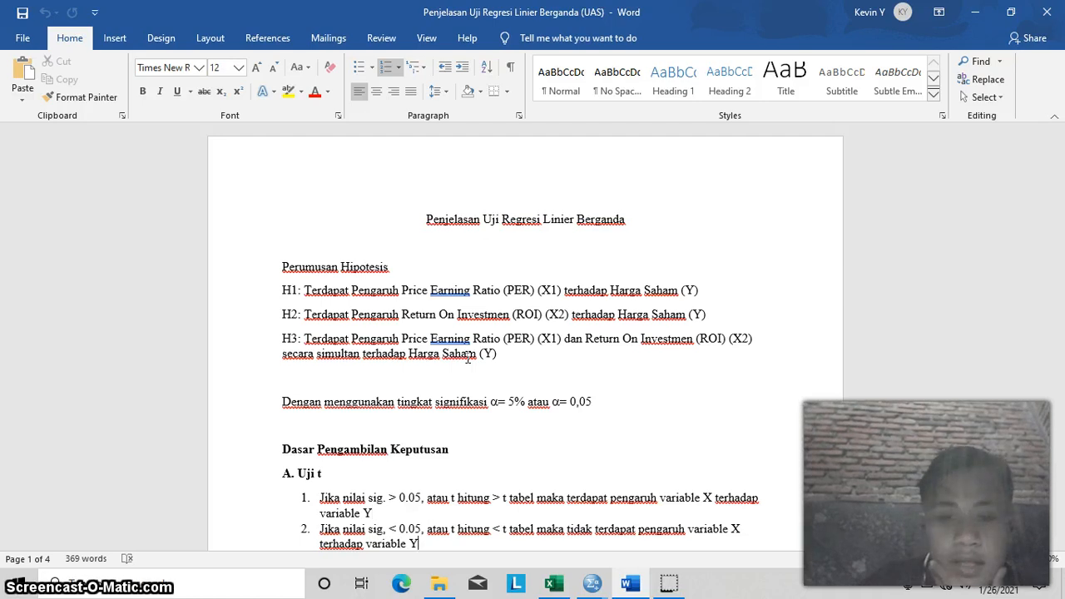
key(Down)
key(Down)
key(Down)
key(Down)
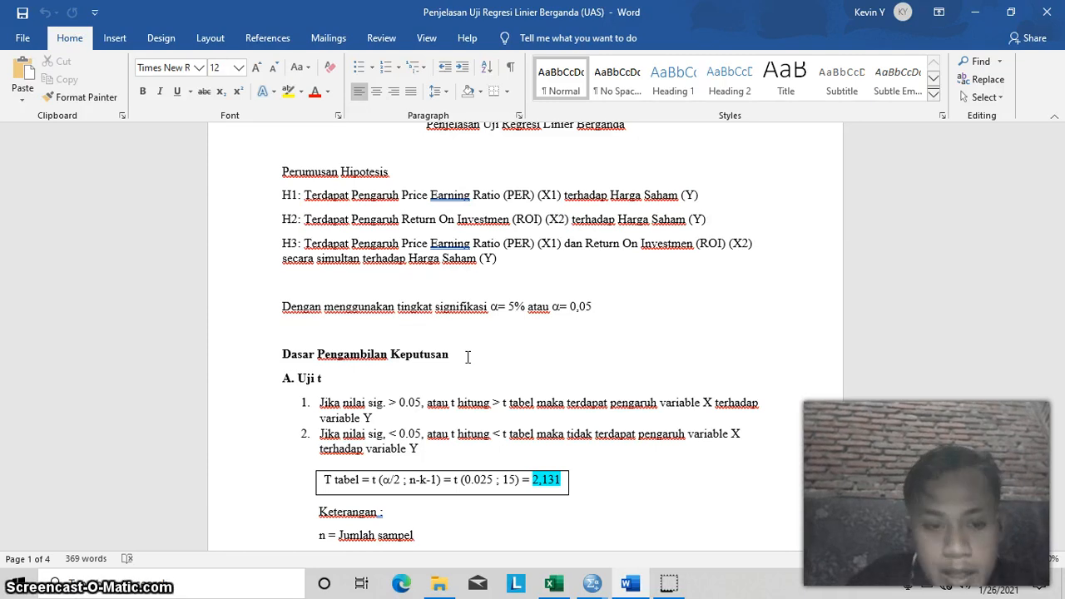
key(Down)
key(Down)
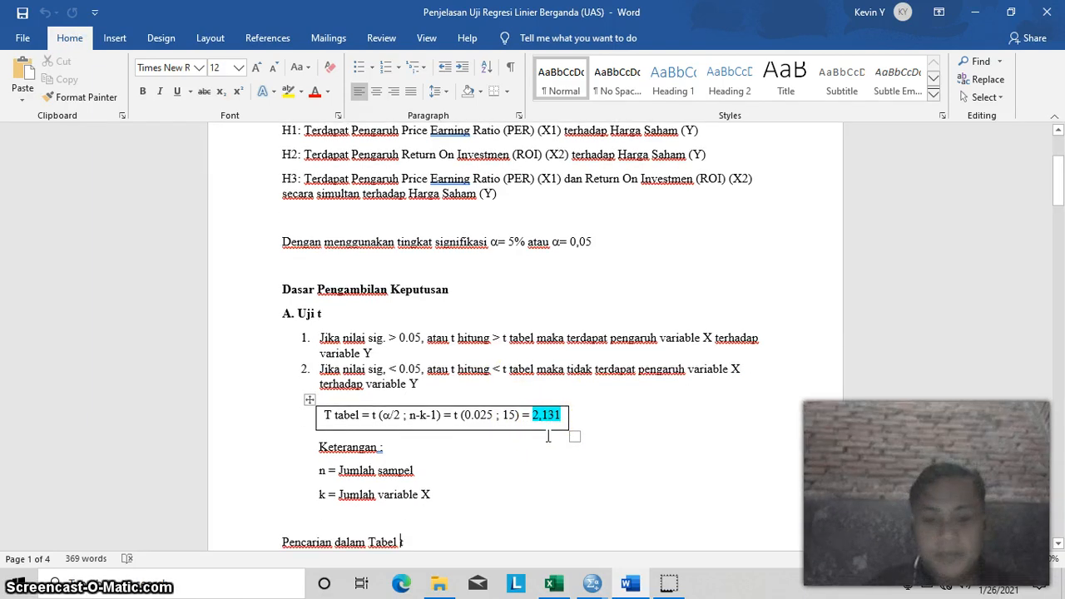
Examine the t table formula with its n and k definitions against the t distribution table for df 15 at 0.025
key(ctrl+v)
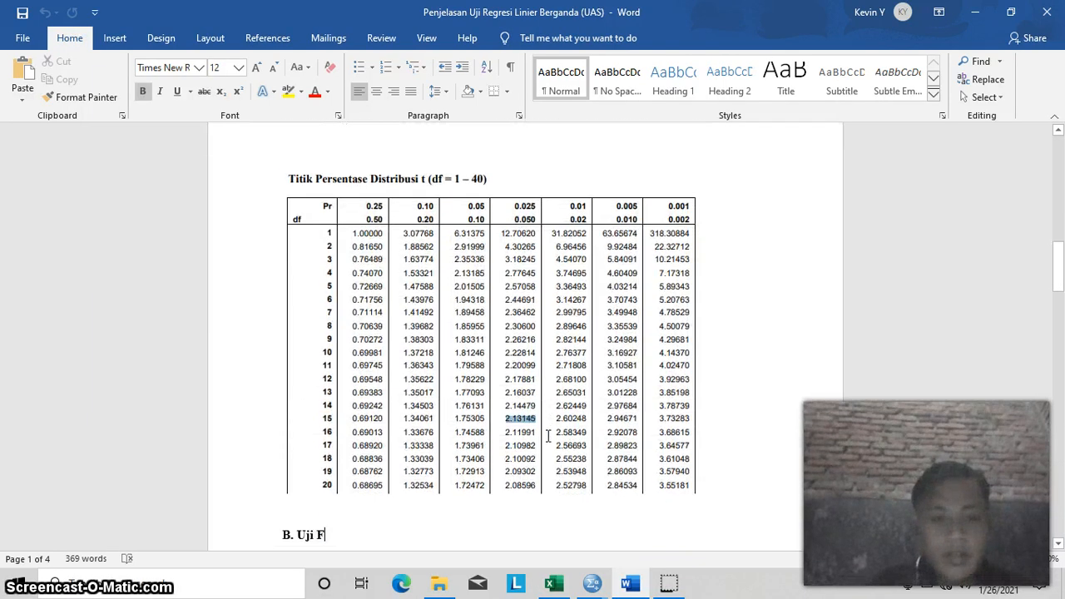
scroll(548, 436, up, 10)
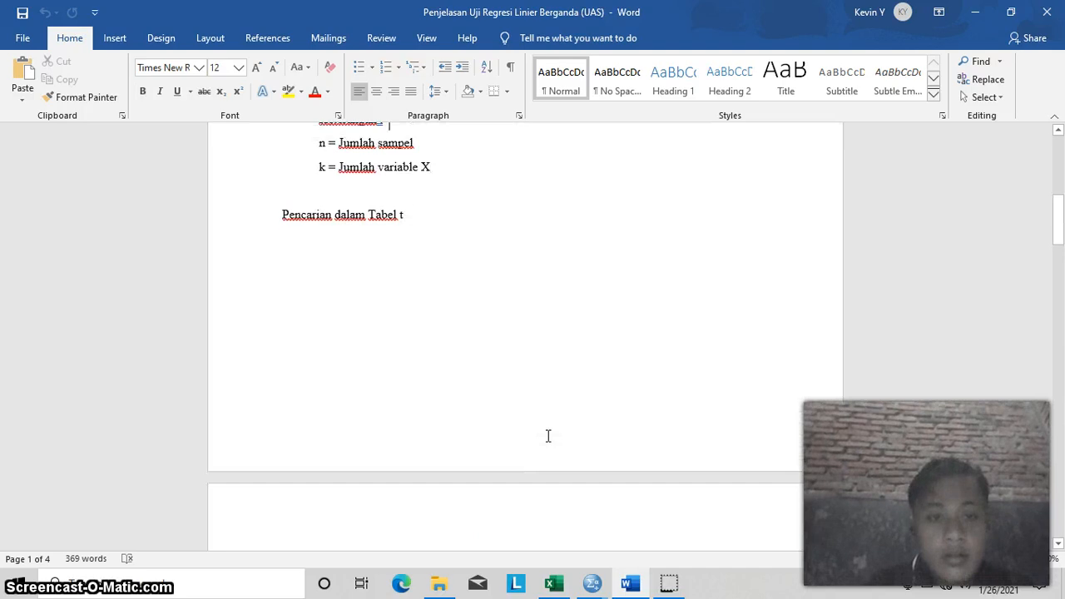
scroll(549, 436, up, 3)
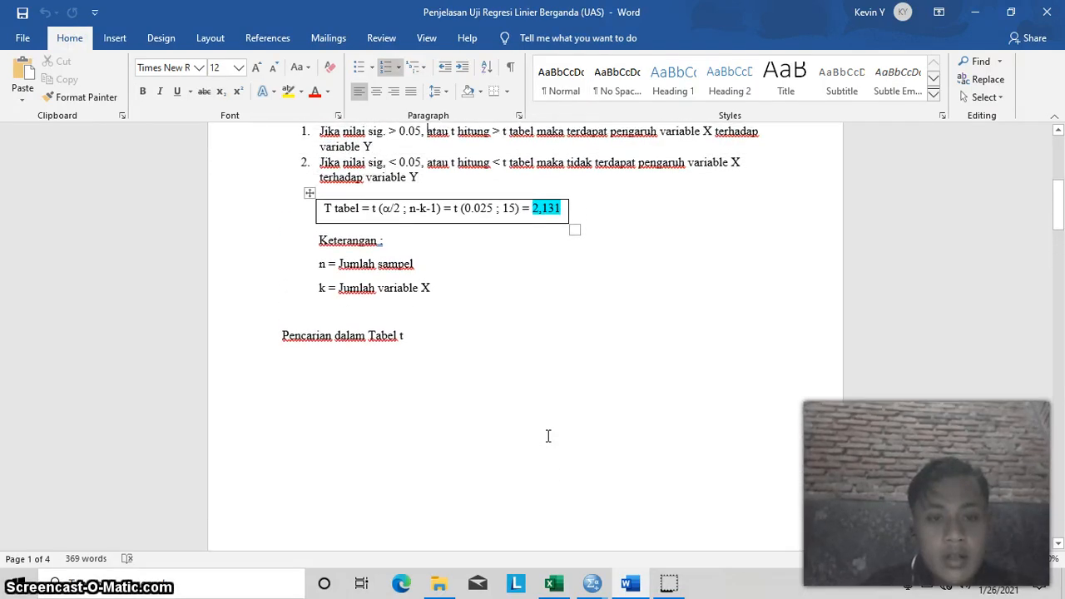
key(Down)
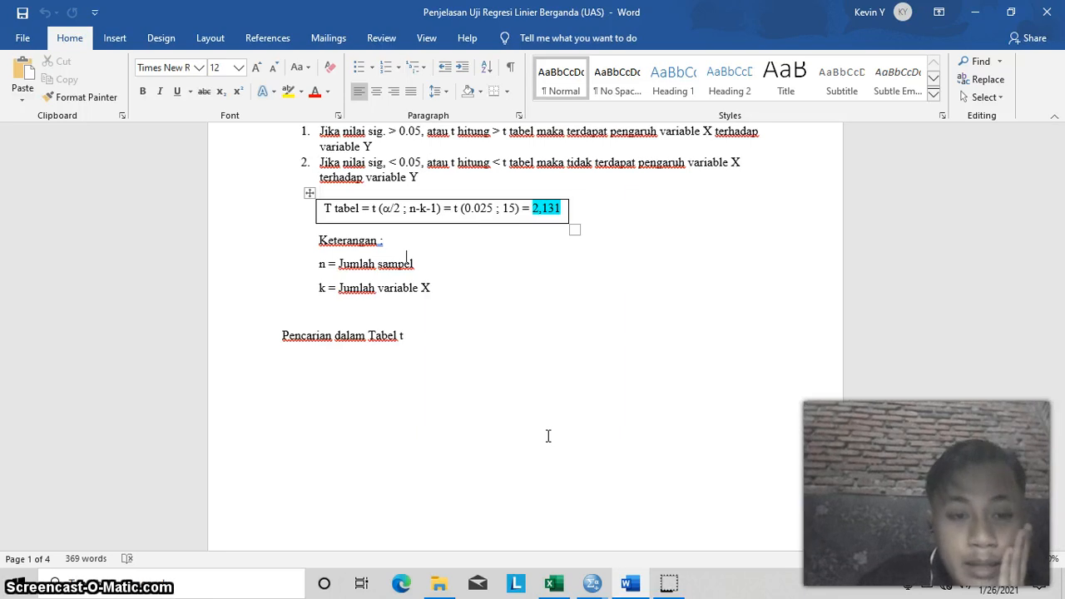
key(Down)
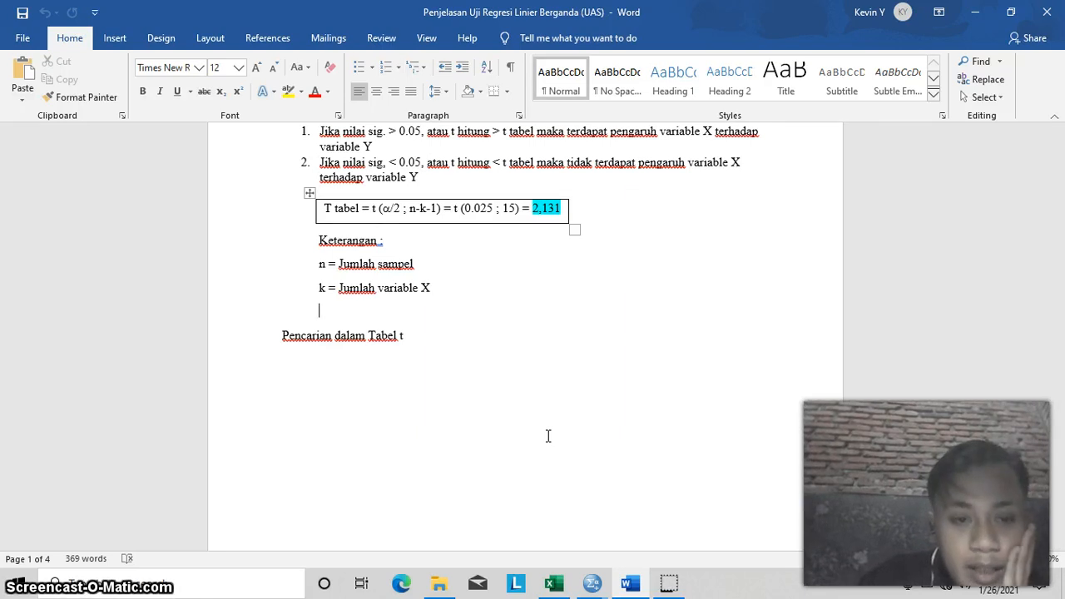
key(ctrl+v)
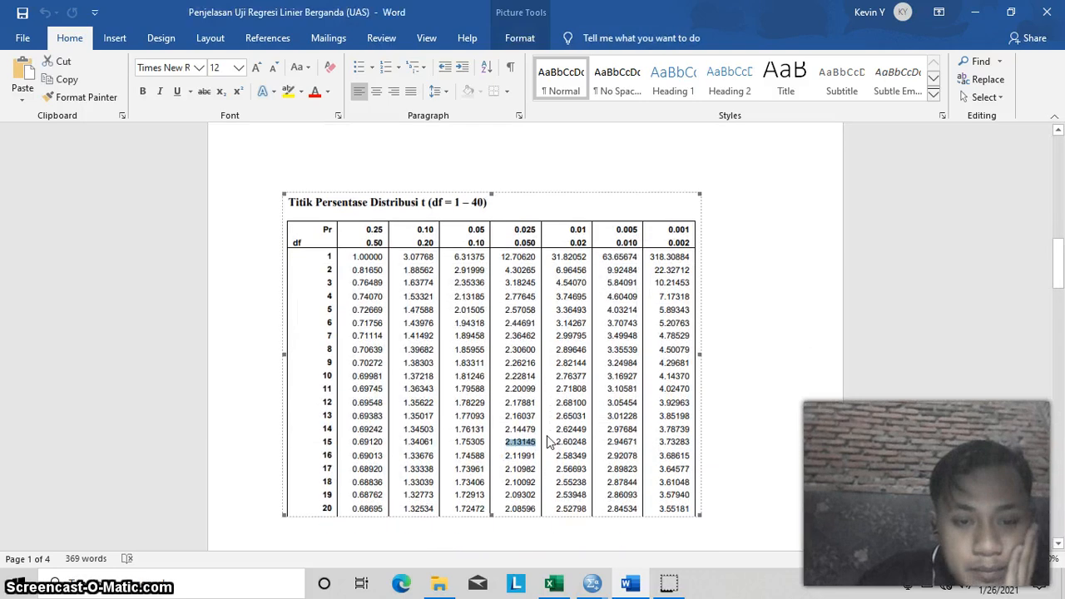
scroll(548, 436, up, 2)
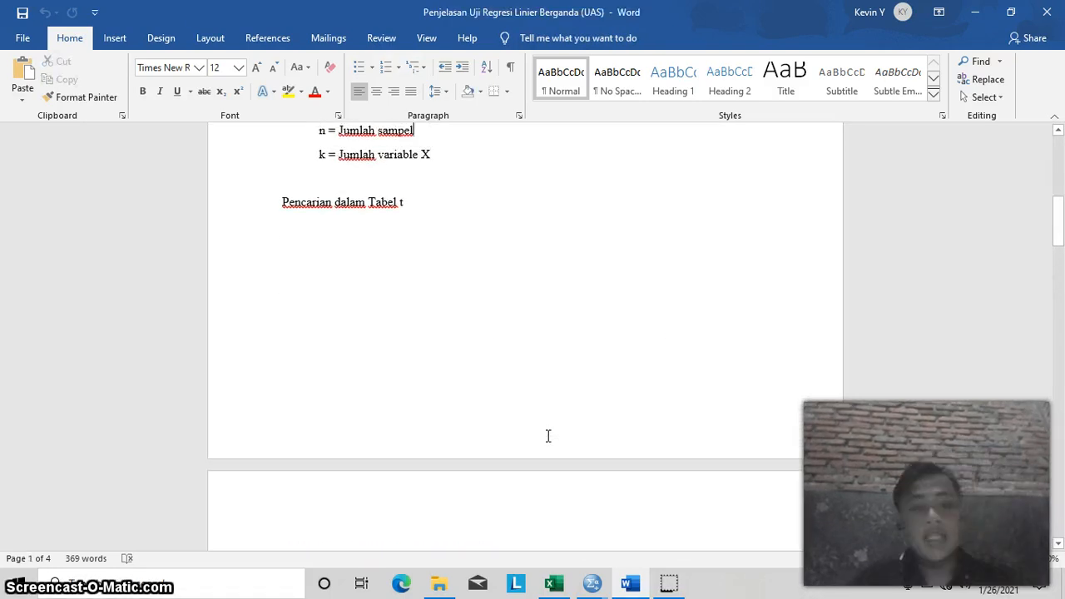
click(547, 436)
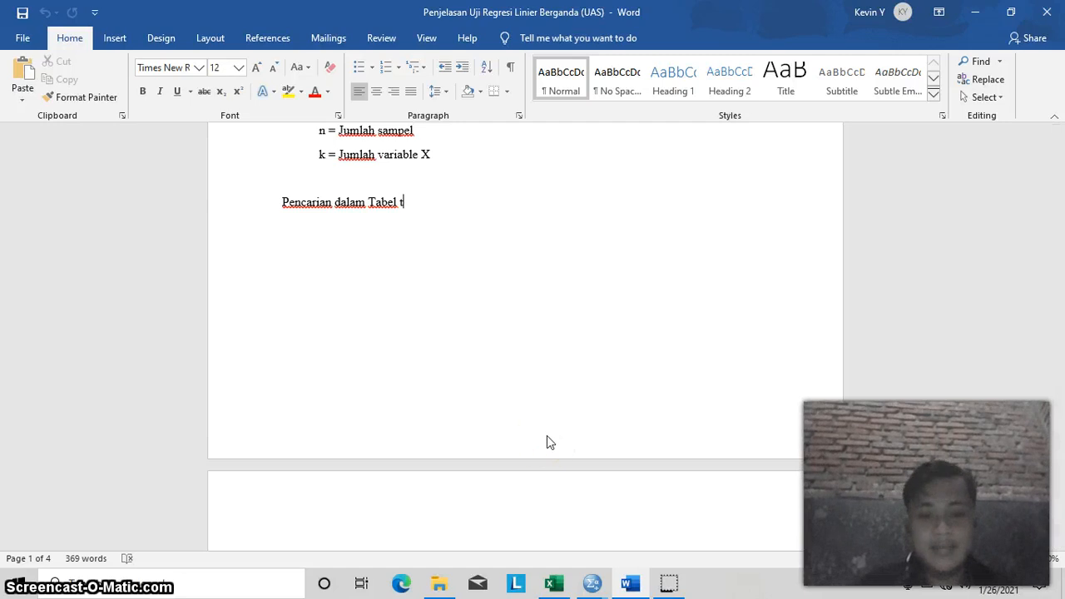
click(354, 371)
key(alt+p)
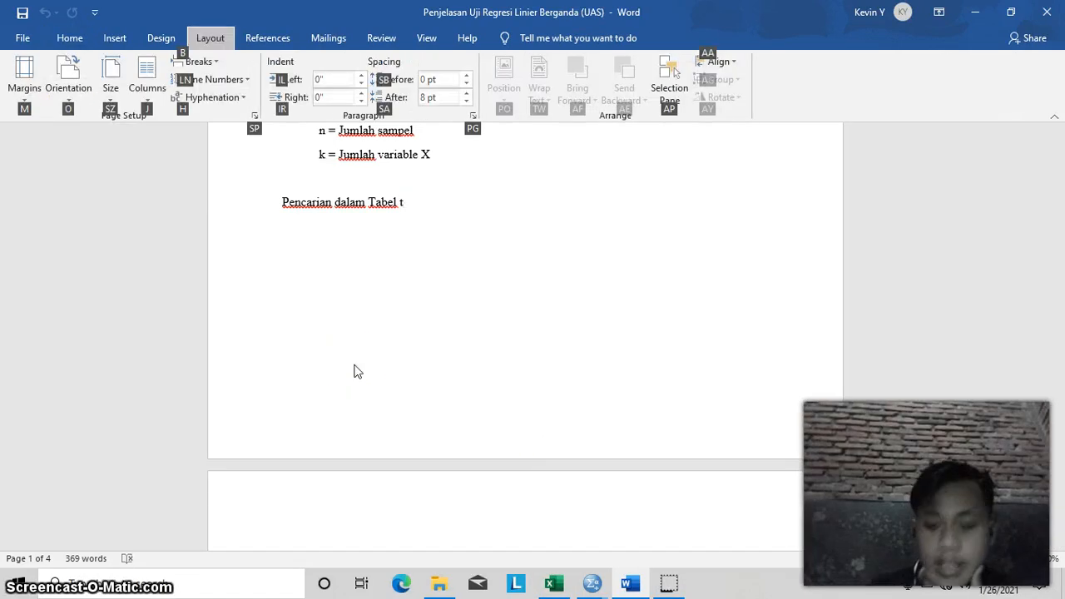
key(Down)
key(Down)
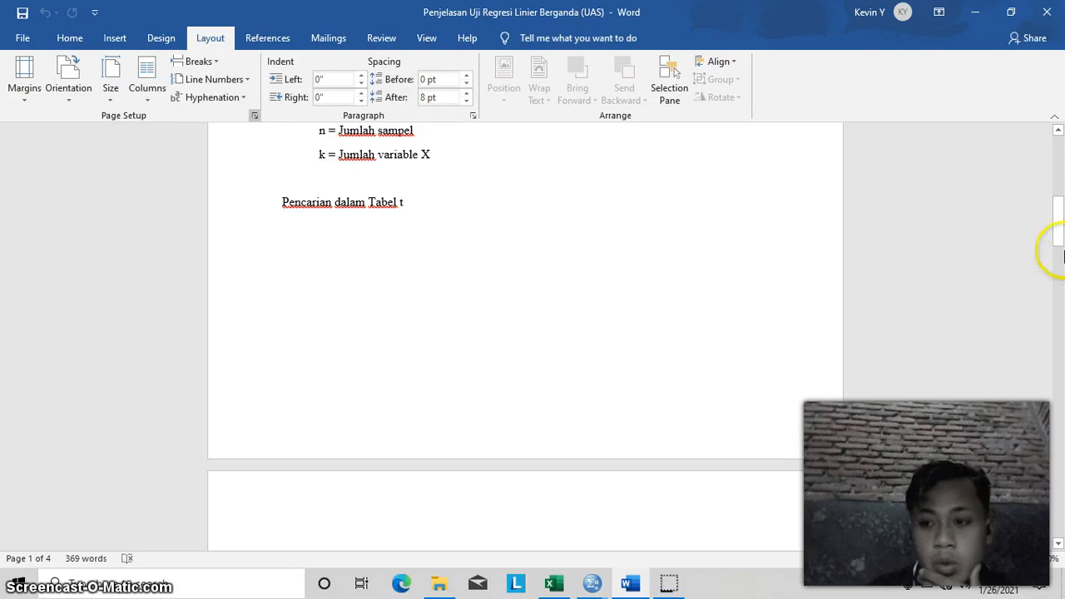
drag(1063, 257, 1062, 262)
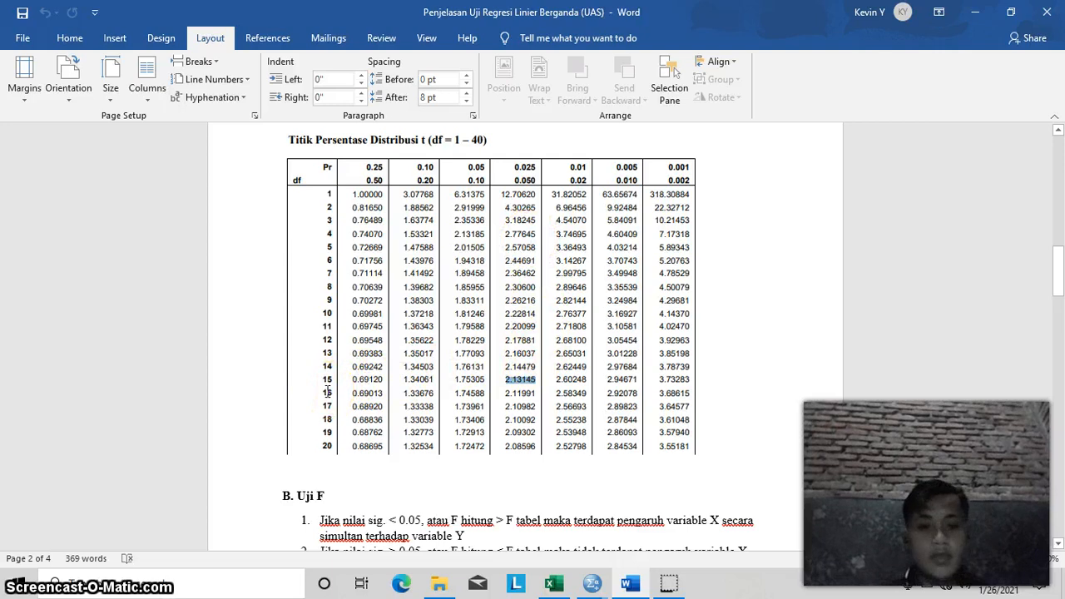
Read the F-test decision criteria and the F table formula in section B. Uji F
scroll(359, 396, down, 2)
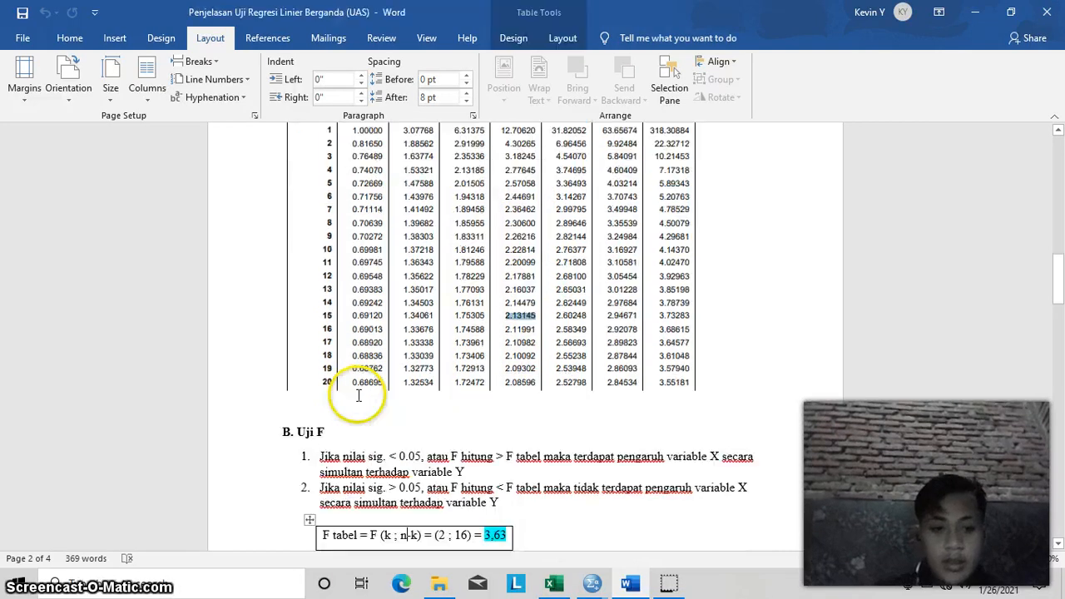
key(Down)
key(Down)
key(Down)
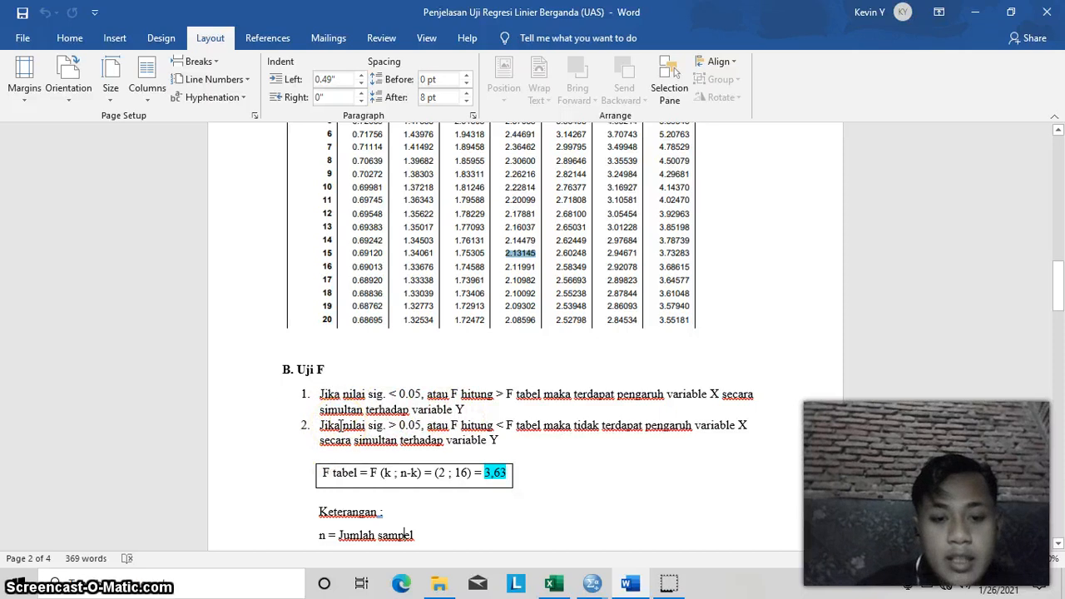
click(341, 426)
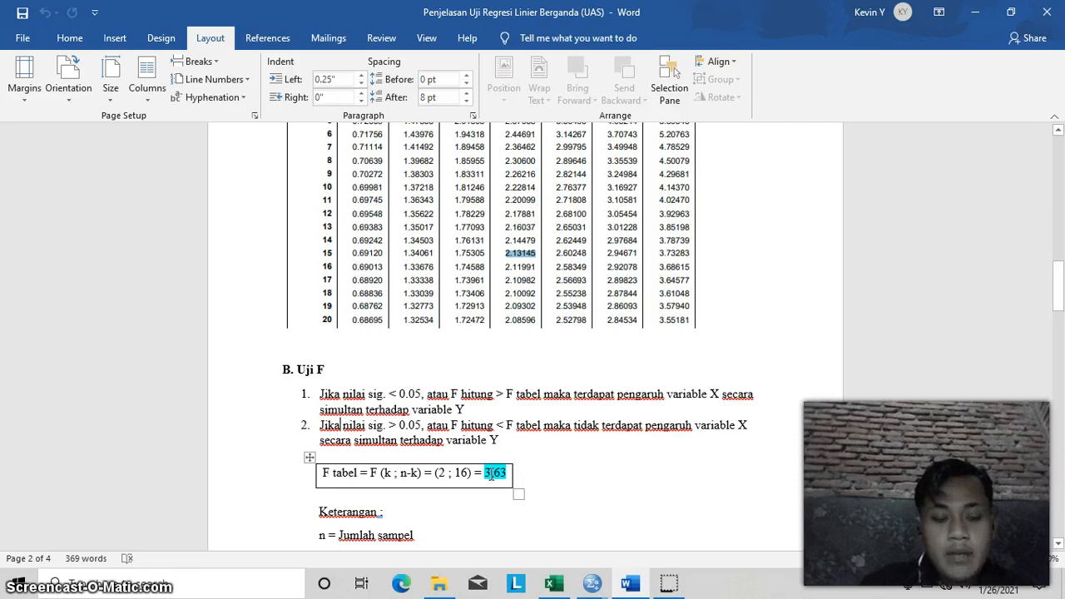
Examine the F distribution table for probability 0,05 at numerator df 2 and denominator df 16
key(Up)
key(Down)
key(Down)
key(Down)
key(Down)
key(Down)
key(Down)
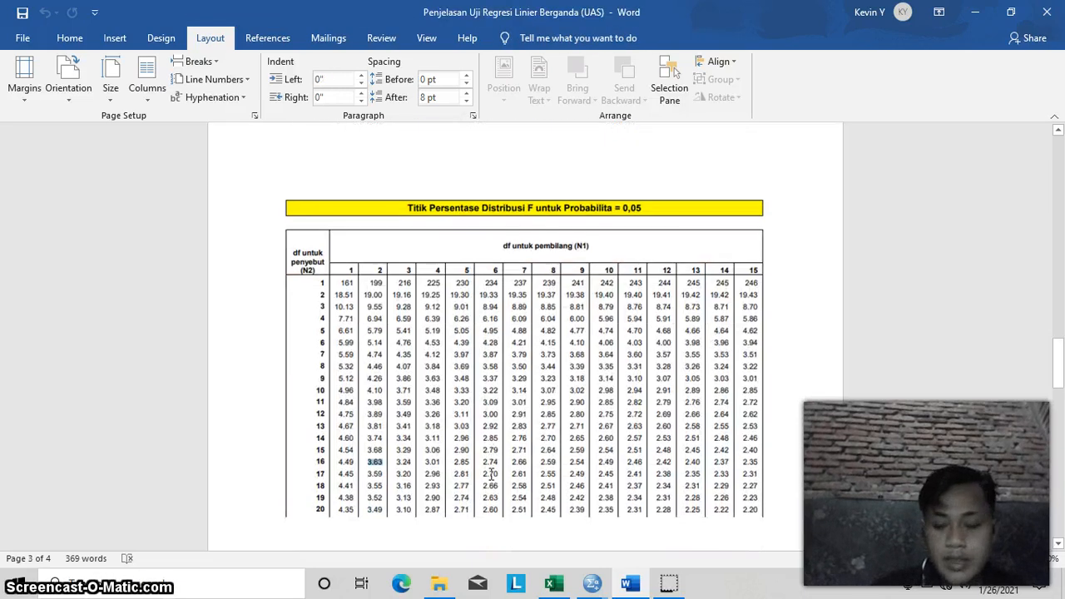
key(Up)
key(Up)
key(Up)
key(Up)
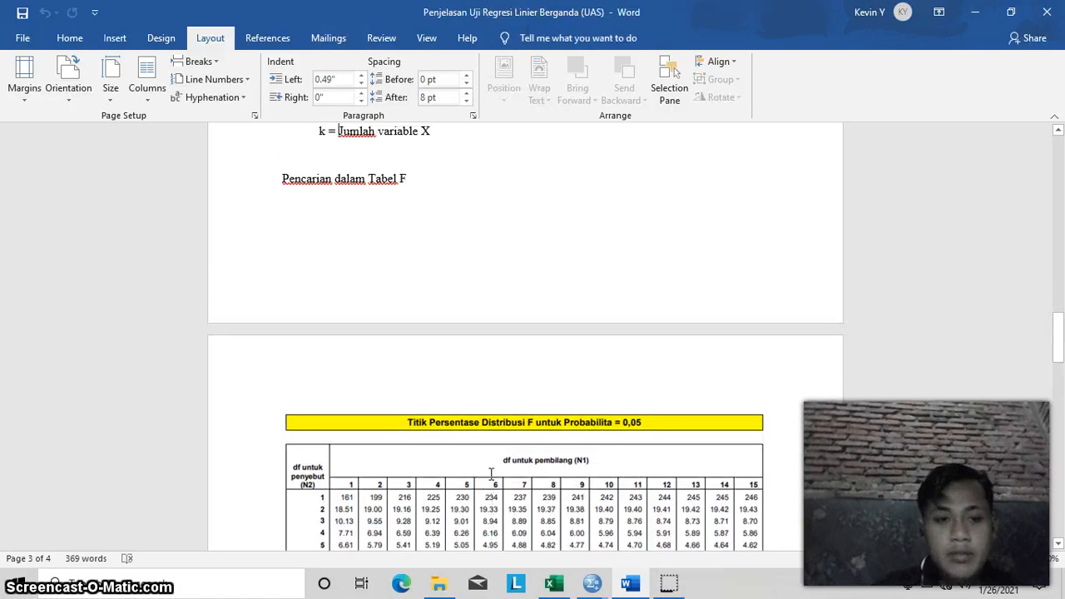
key(Down)
key(Down)
key(Down)
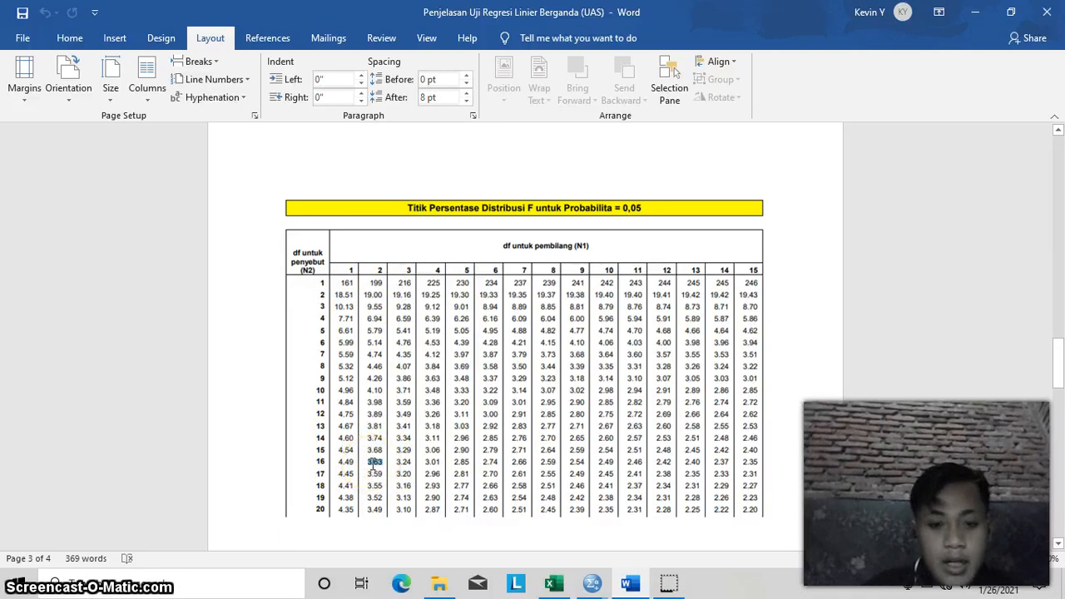
Examine the Coefficients table for the H1 and H2 t-tests and read the Pengujian H1 conclusion
scroll(373, 468, down, 4)
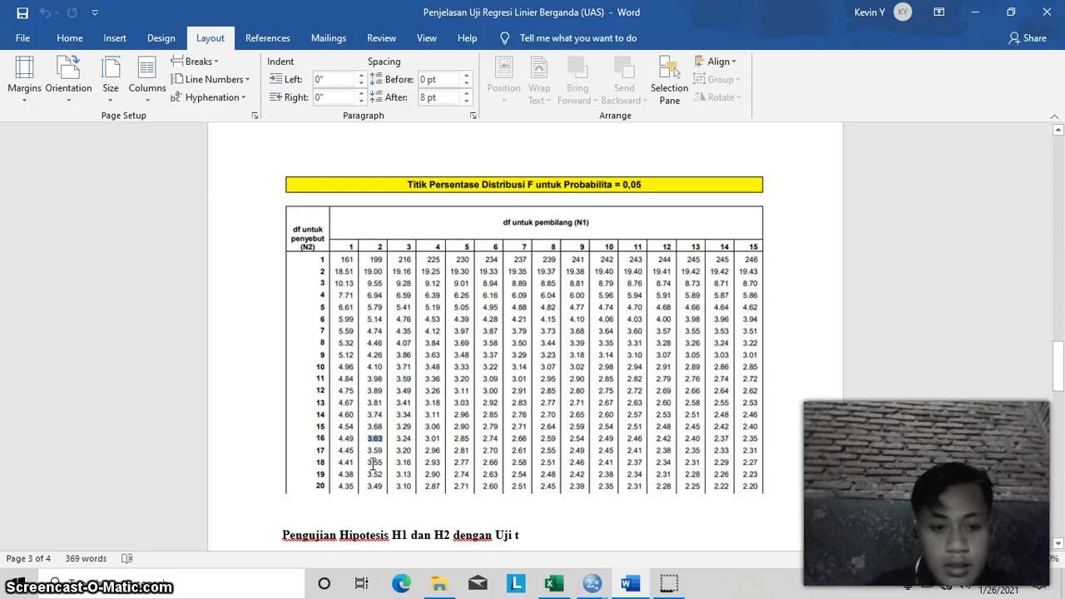
click(372, 471)
click(372, 466)
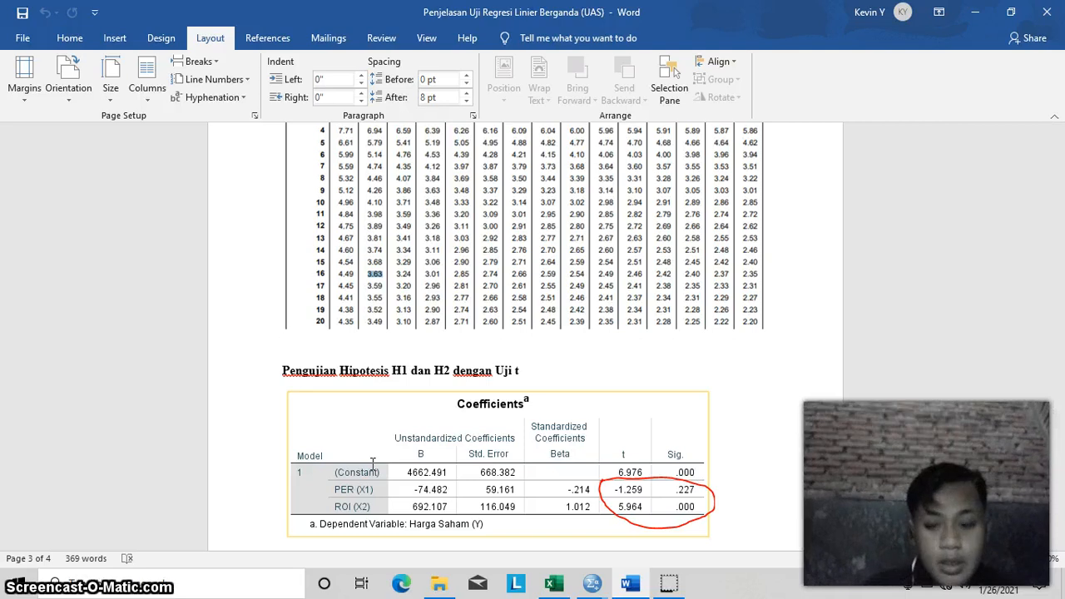
key(Down)
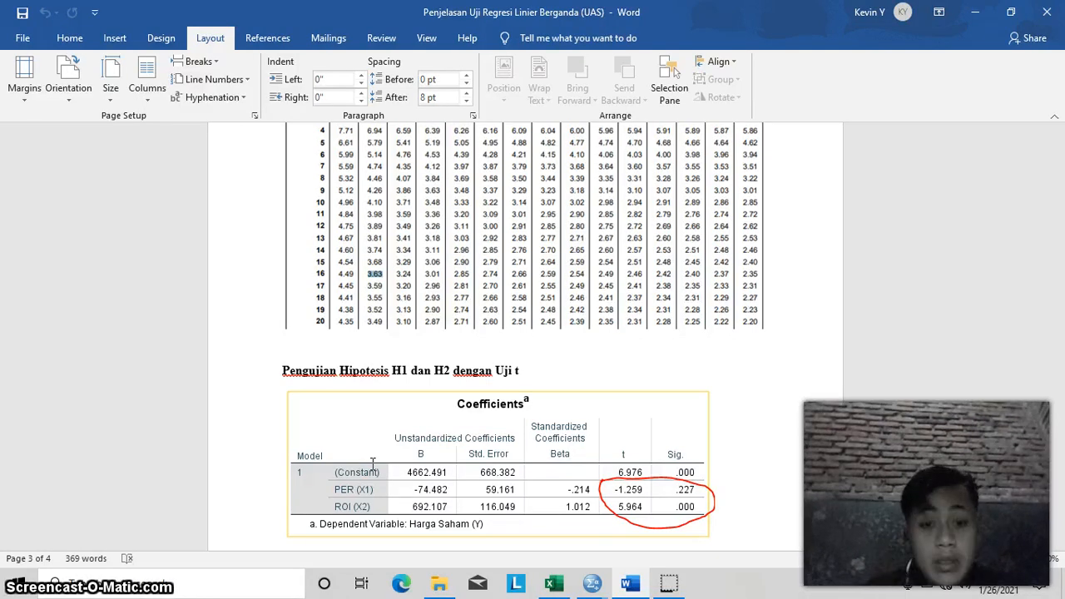
key(Down)
key(Down)
key(Down)
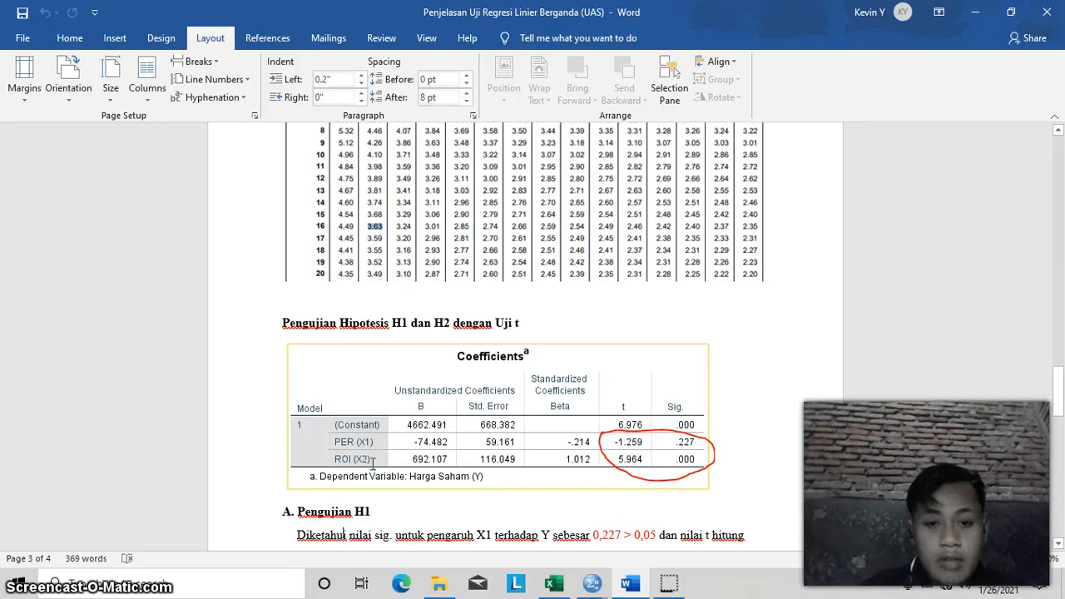
key(Down)
key(Down)
key(Down)
key(Down)
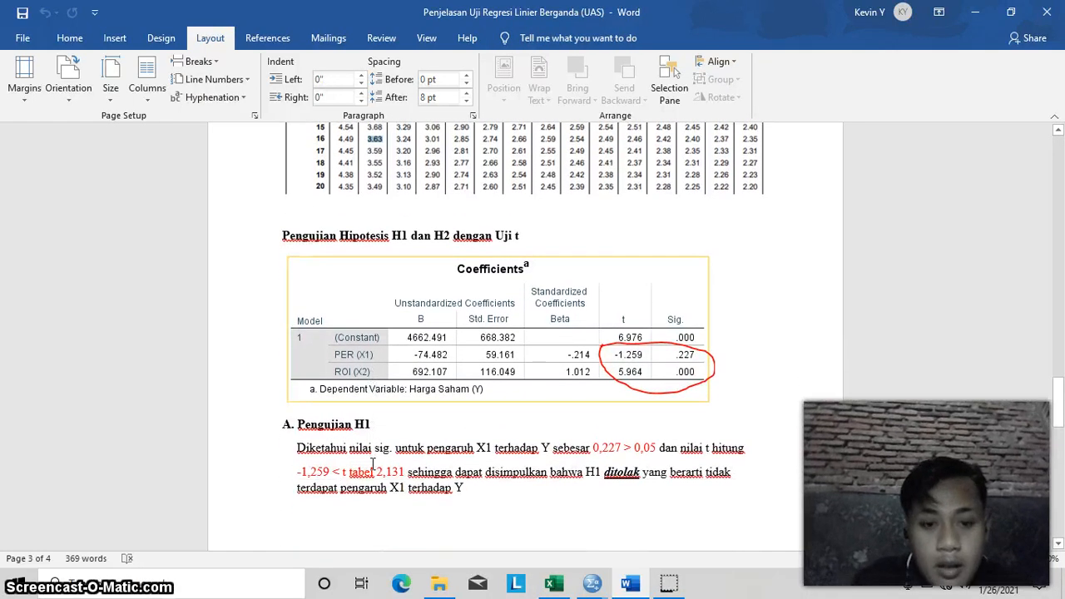
Read the Pengujian H2 section on the effect of X2 on Y
key(Down)
key(Down)
key(Down)
key(Down)
key(Down)
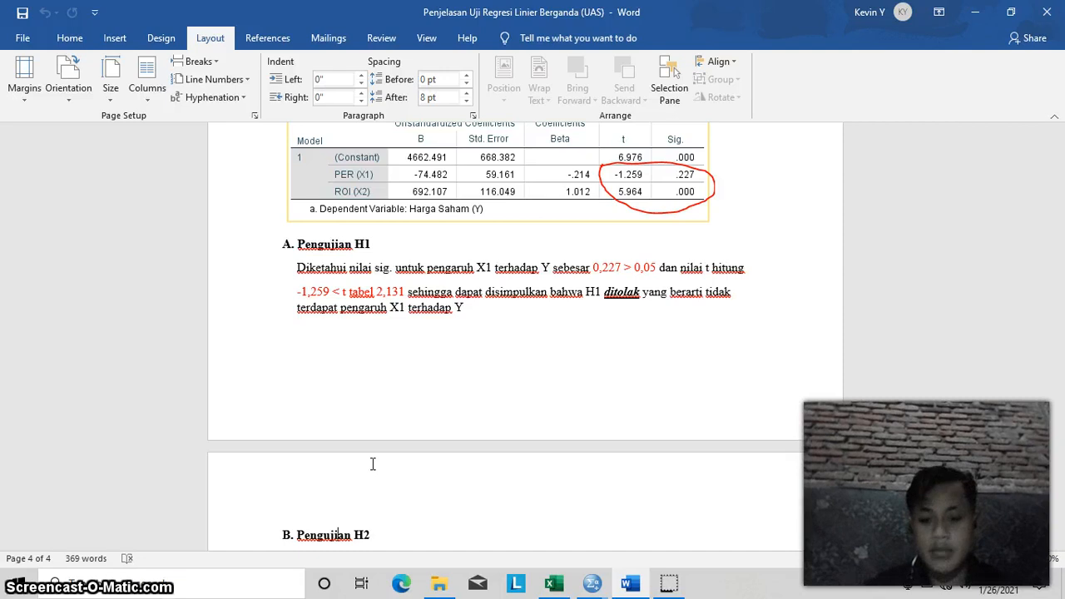
scroll(373, 464, down, 3)
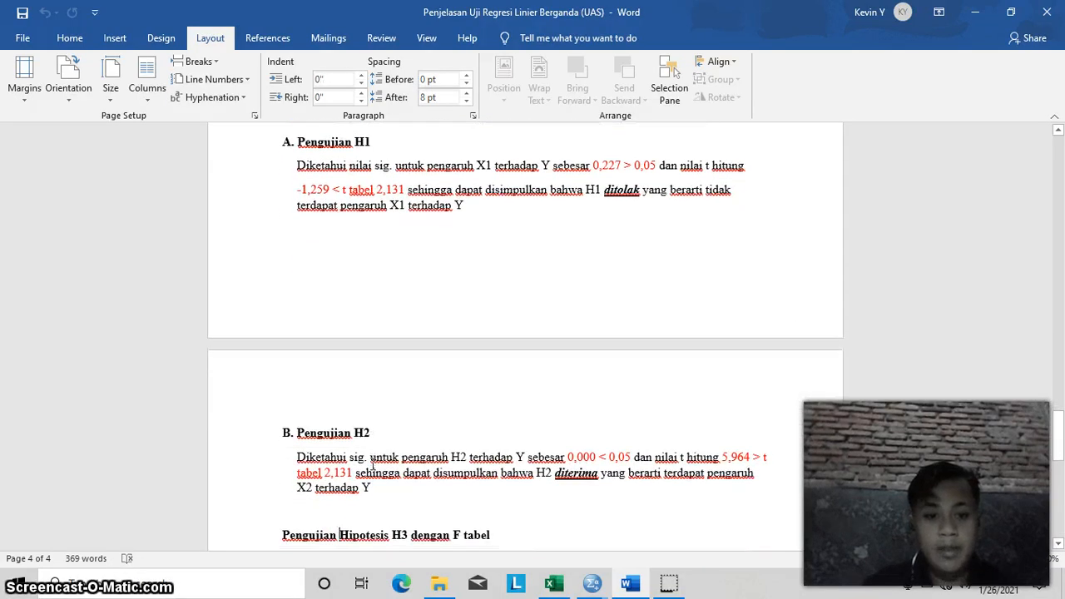
Examine the ANOVA table under Pengujian Hipotesis H3 dengan F tabel, focusing on the F and Sig. values
scroll(373, 468, down, 5)
click(373, 470)
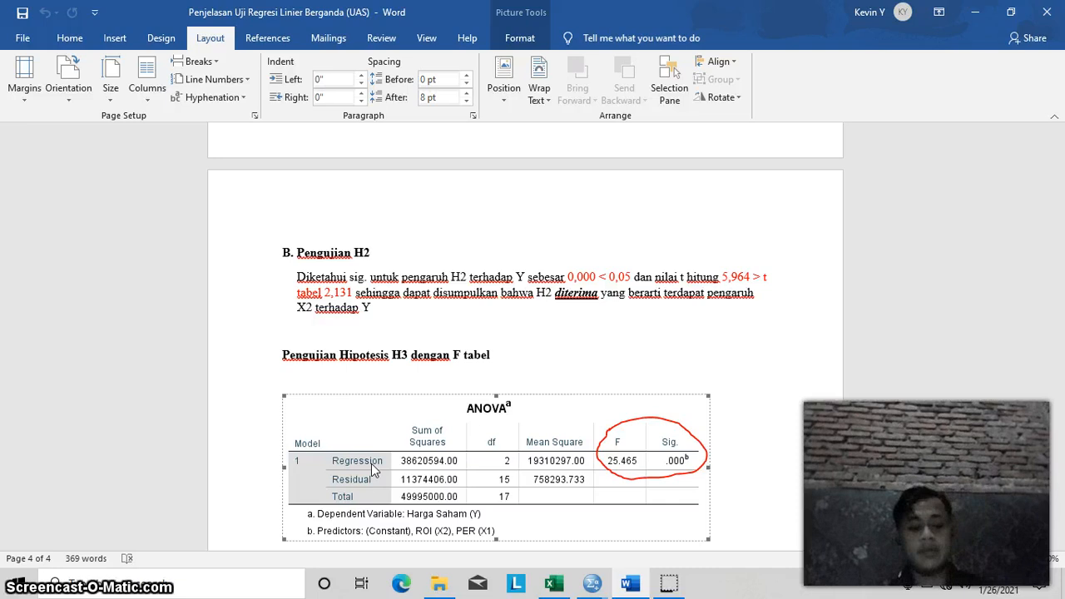
key(Down)
key(Down)
key(Down)
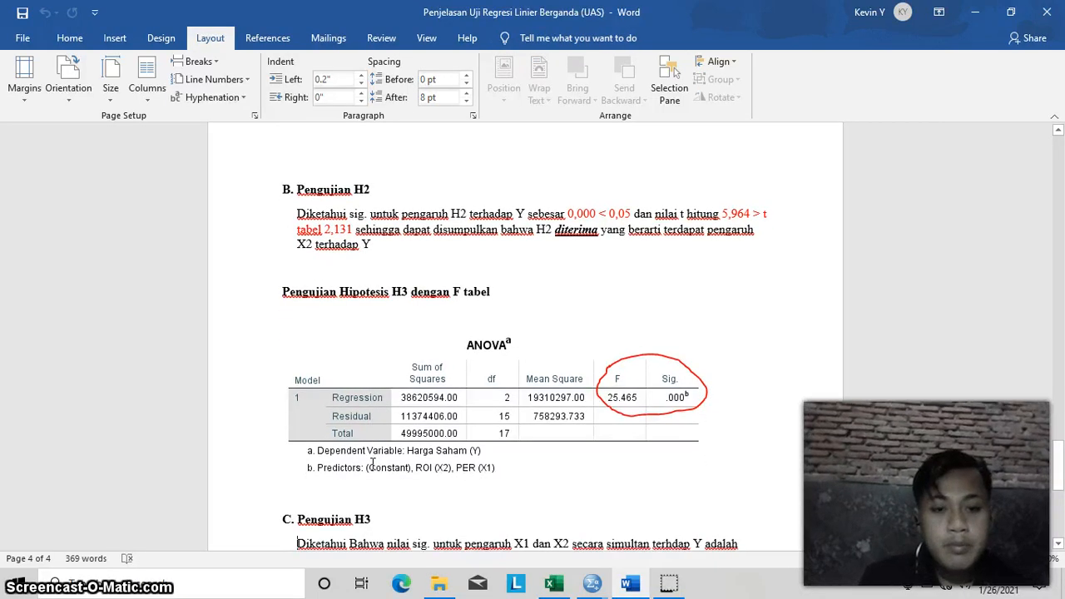
key(Down)
key(Down)
key(Down)
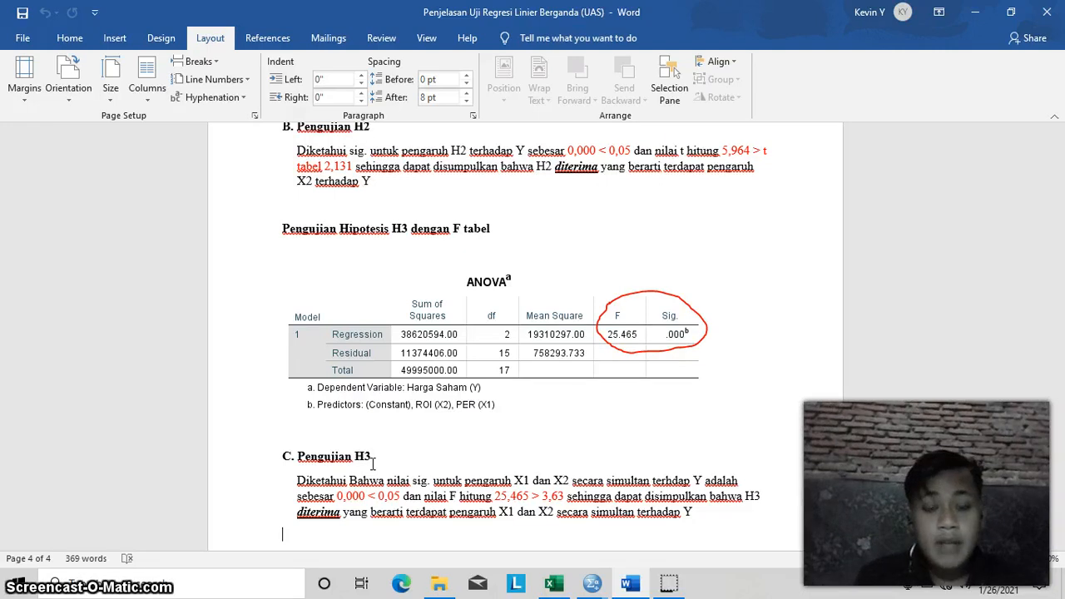
Read the Pengujian H3 conclusion on the simultaneous effect of X1 and X2 on Y against the ANOVA table
scroll(373, 464, down, 4)
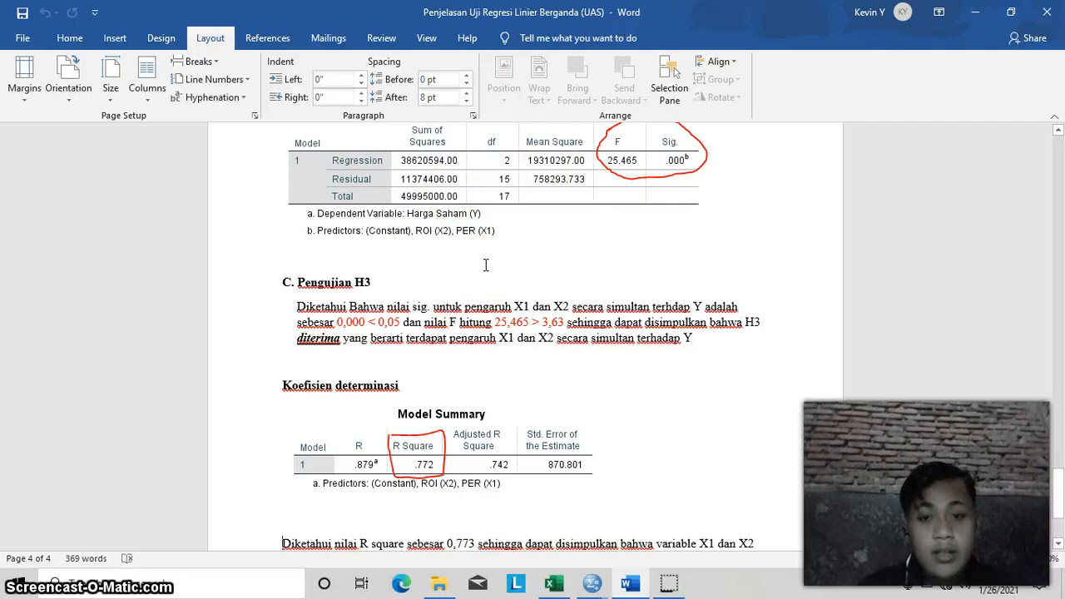
key(Up)
key(Up)
key(Up)
key(Up)
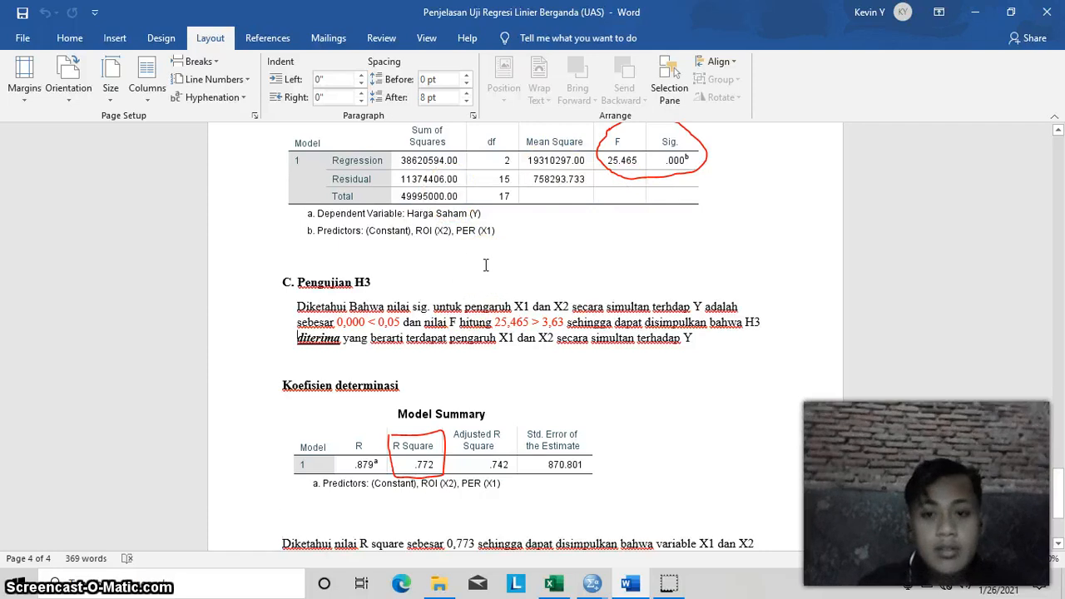
key(Up)
key(Up)
key(Up)
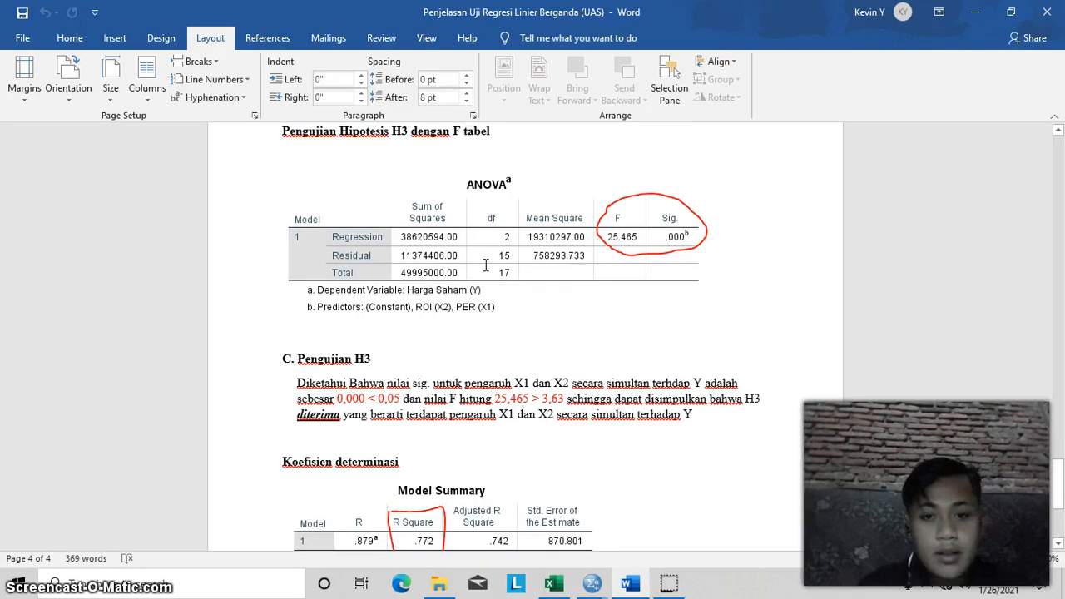
key(Down)
key(Down)
key(Down)
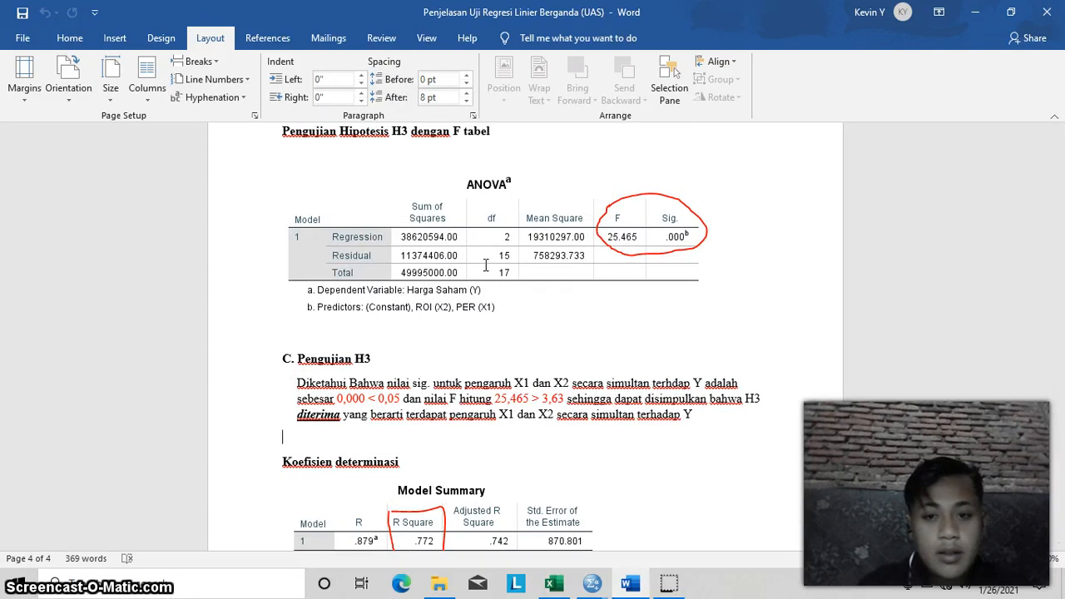
key(Down)
key(Down)
key(Down)
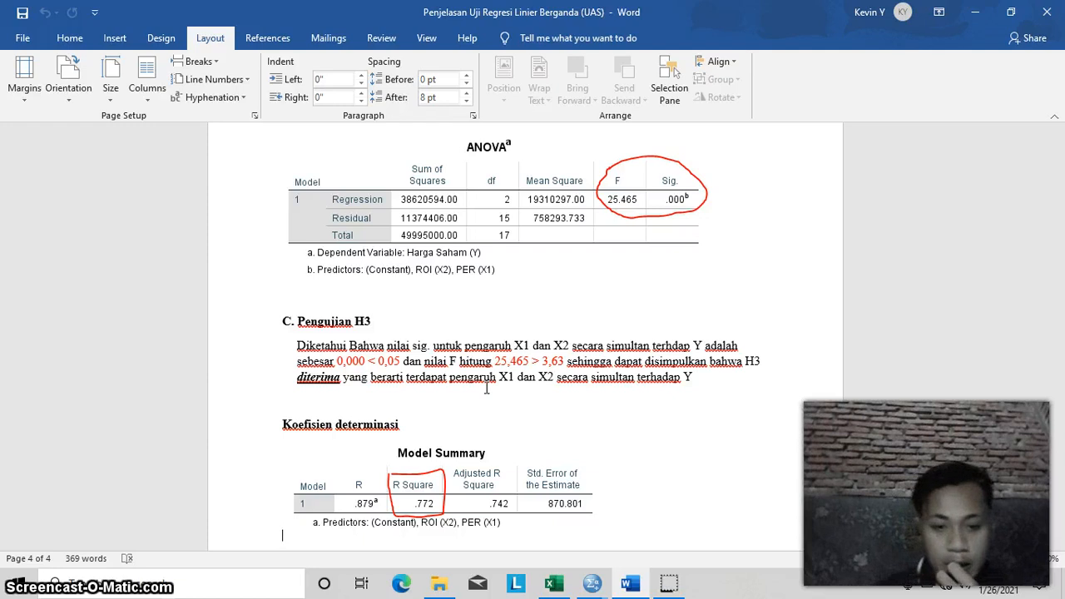
Examine R Square in the Model Summary table and read the closing Koefisien determinasi conclusion
scroll(487, 389, down, 2)
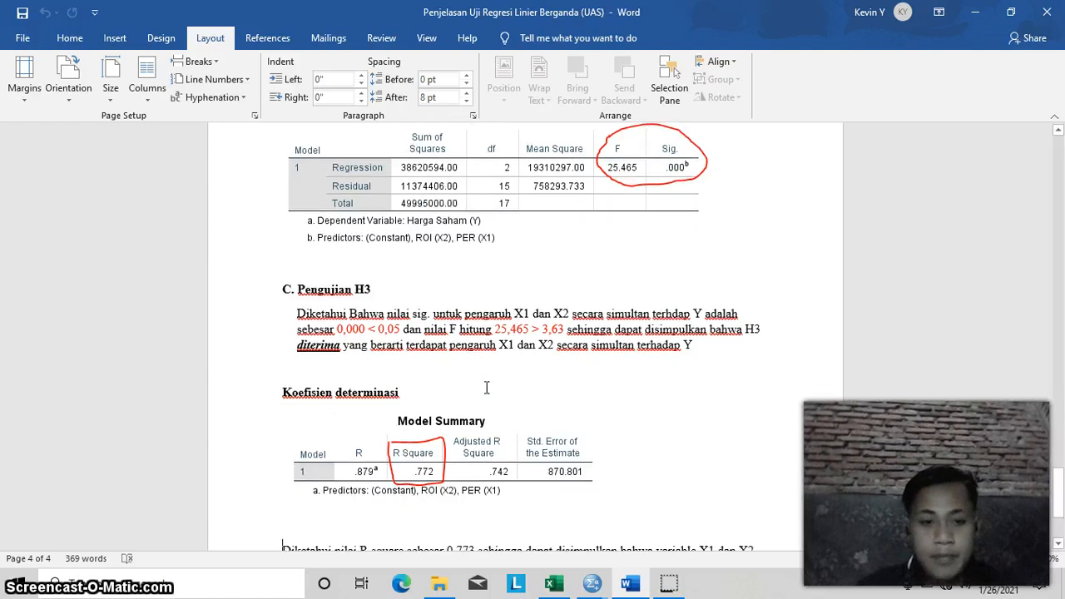
scroll(487, 389, down, 1)
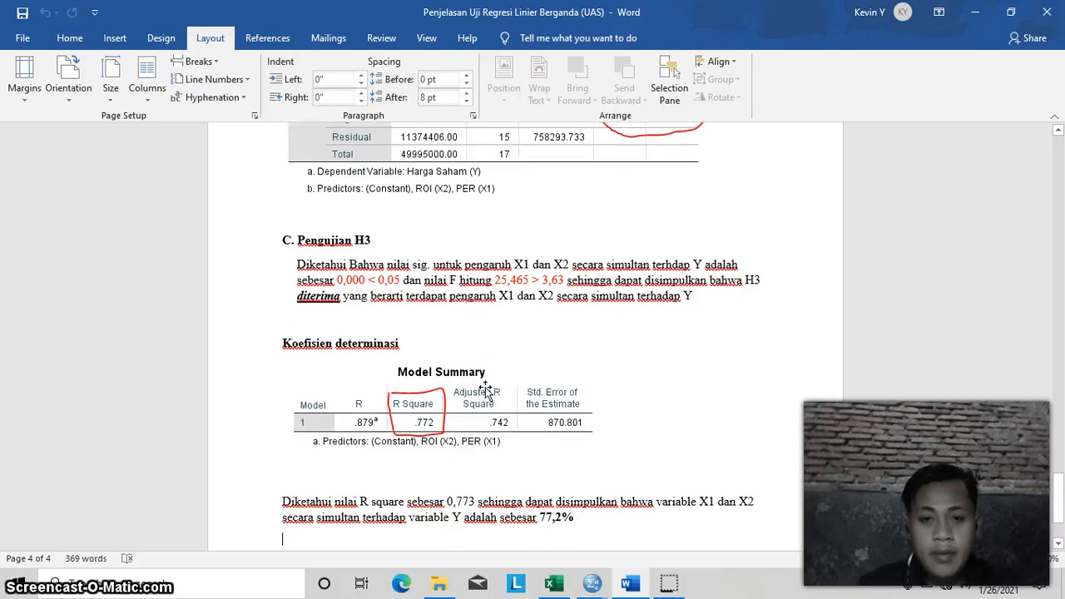
scroll(487, 388, down, 1)
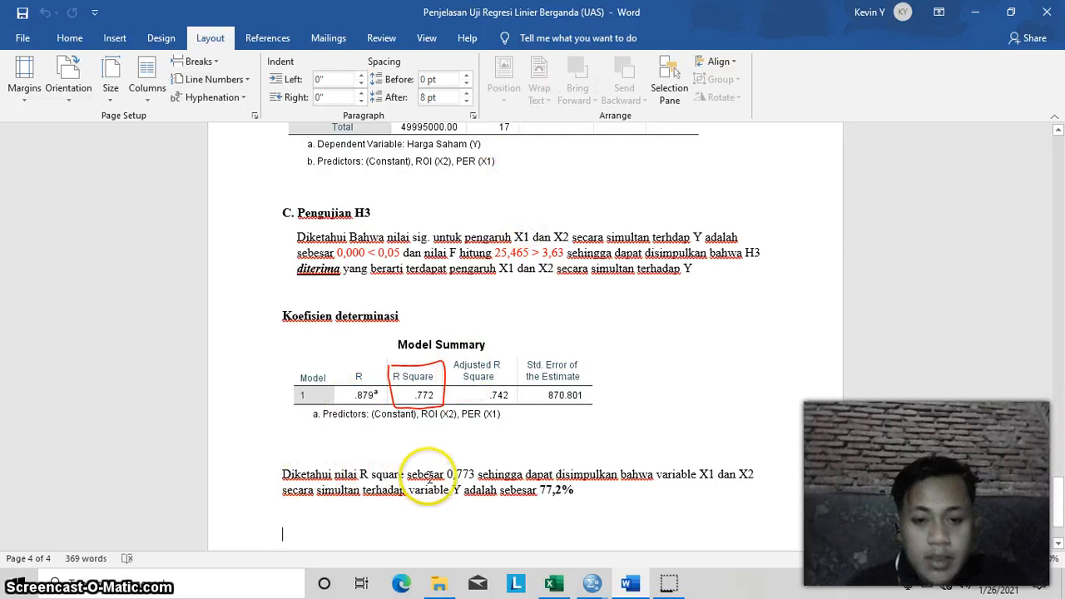
click(456, 487)
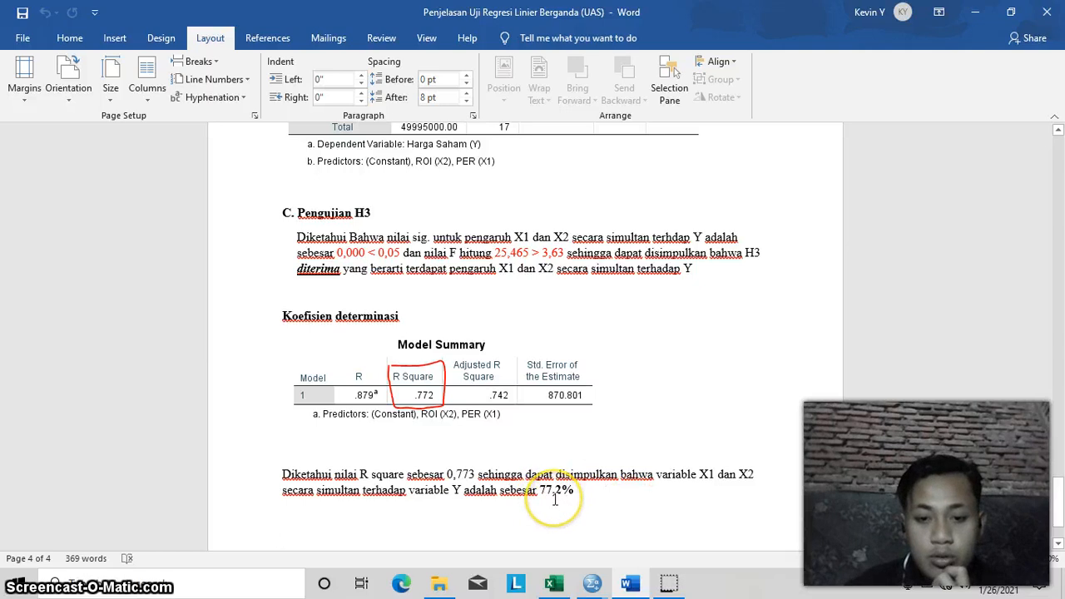
click(669, 582)
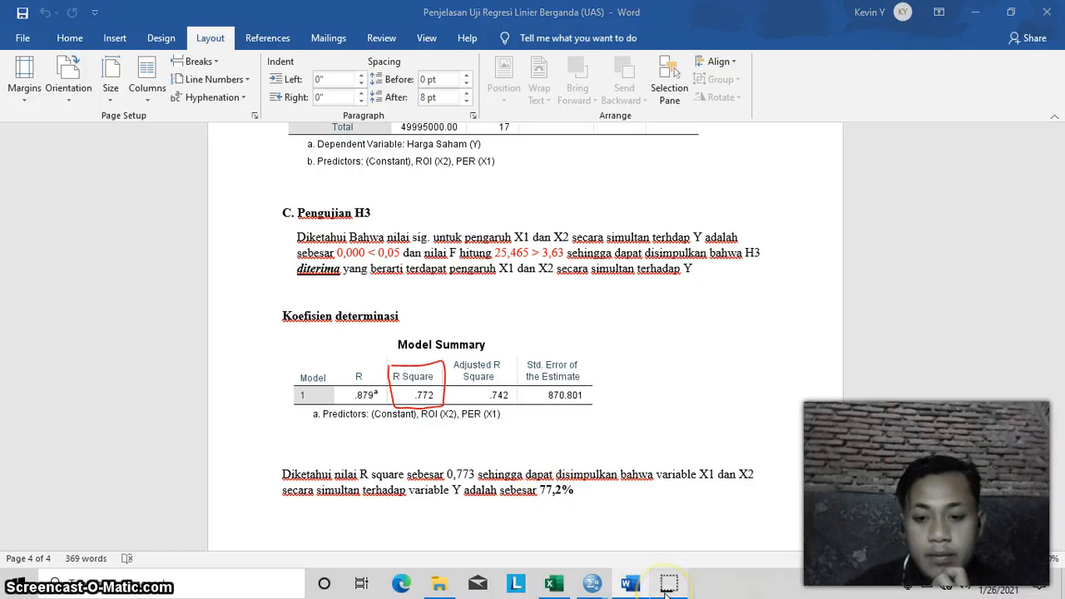